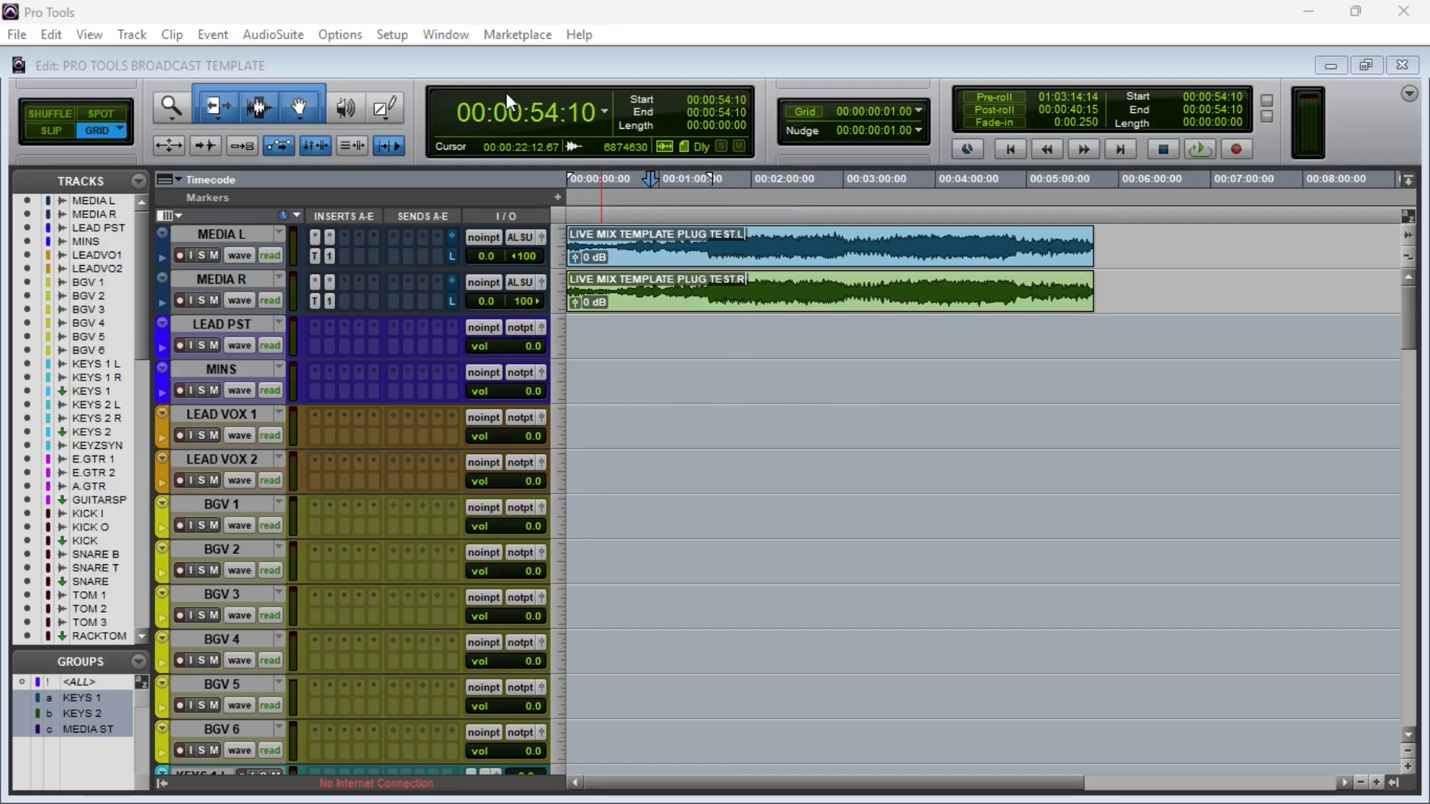
Step: Rename the LISTEN BUS output path on analog channels 3-4 as STREAM OUT in the I/O Setup
left_click(399, 37)
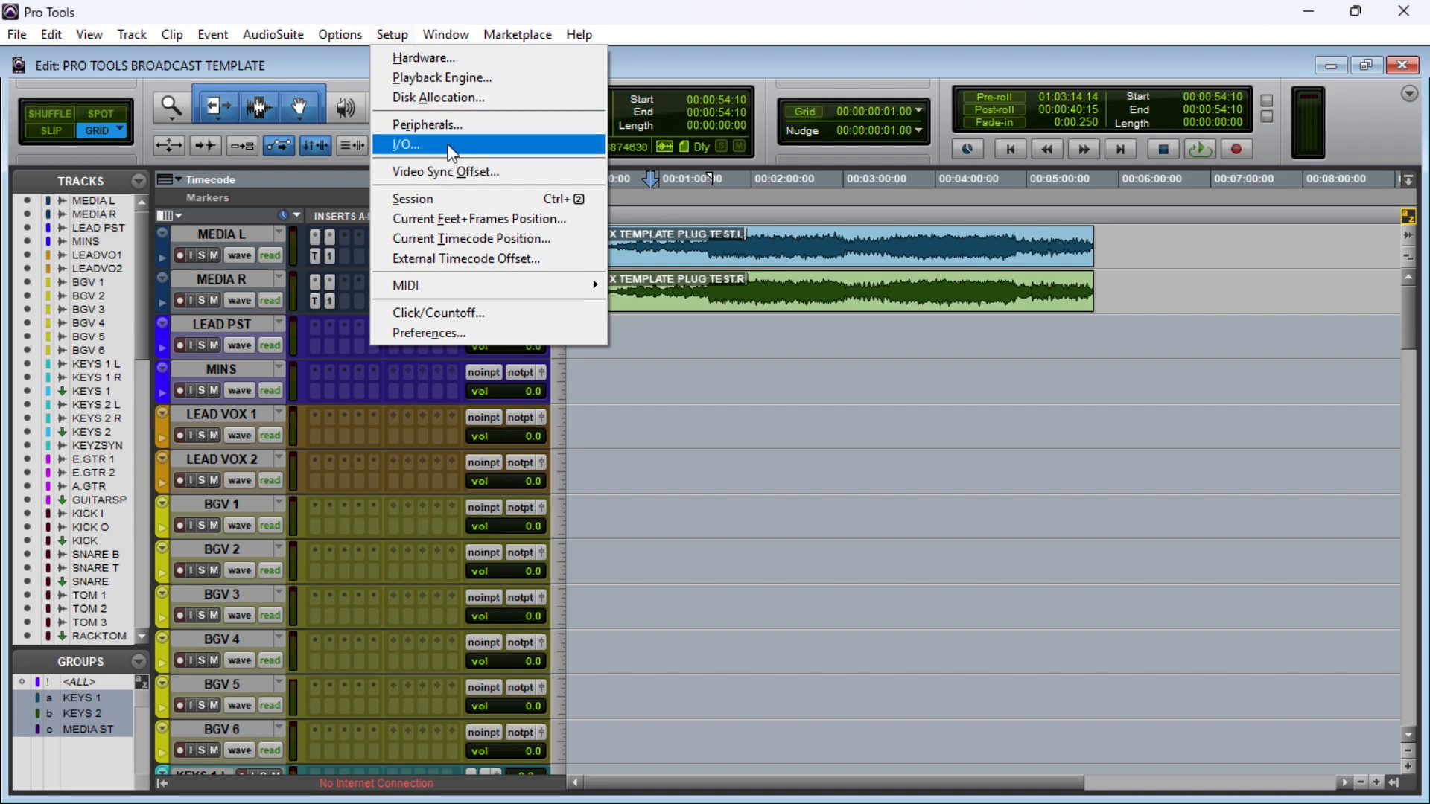
left_click(422, 148)
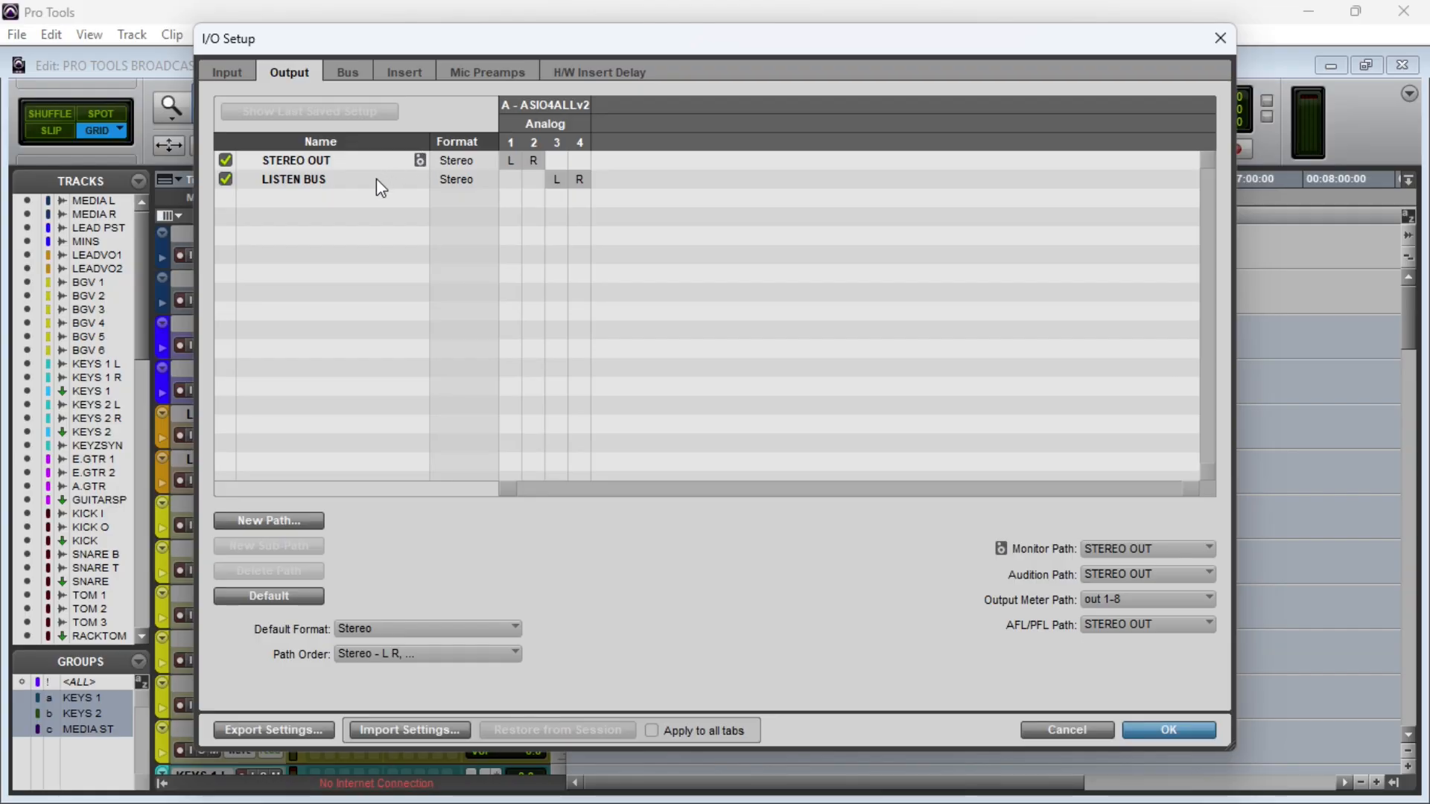
left_click(326, 186)
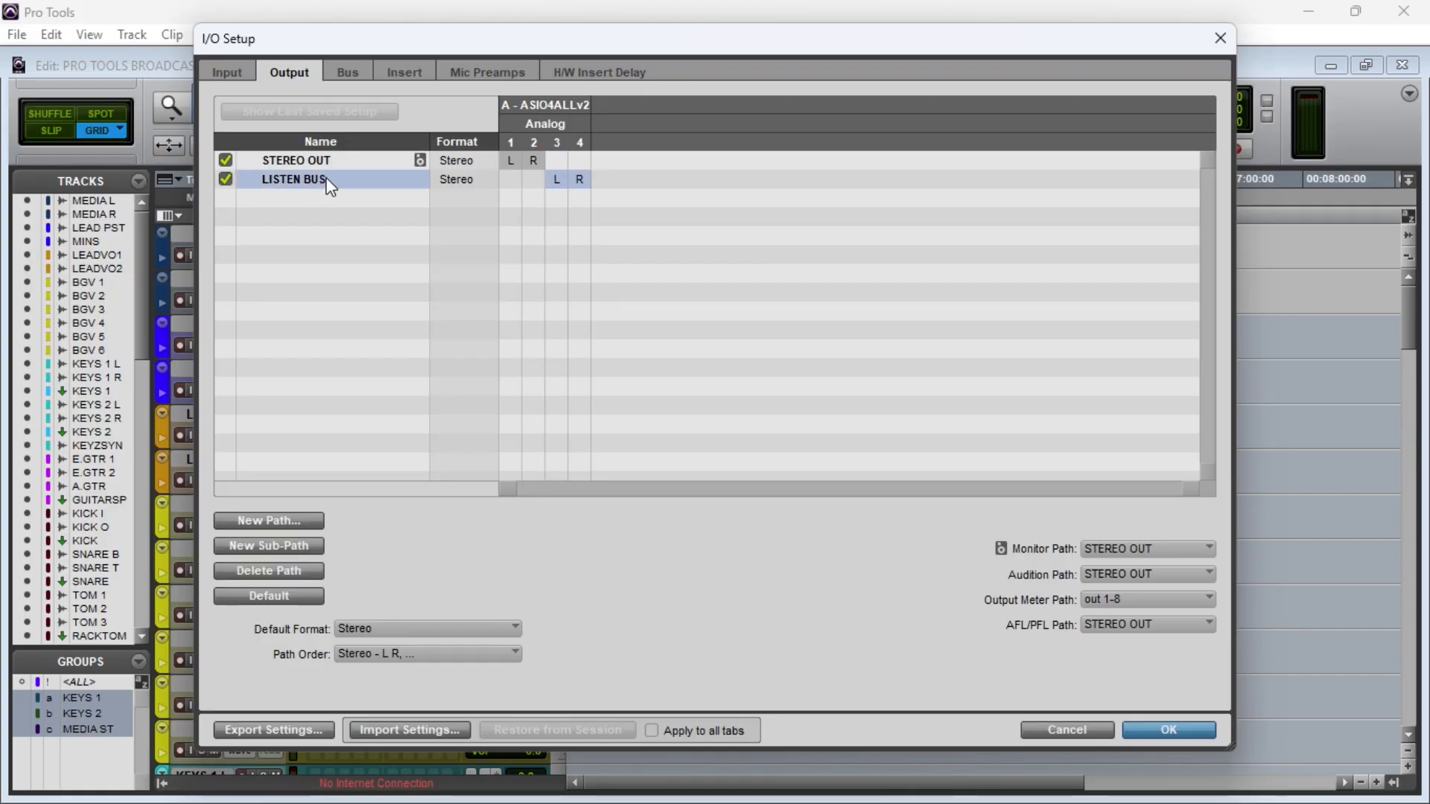
double_click(328, 180)
type("STREA")
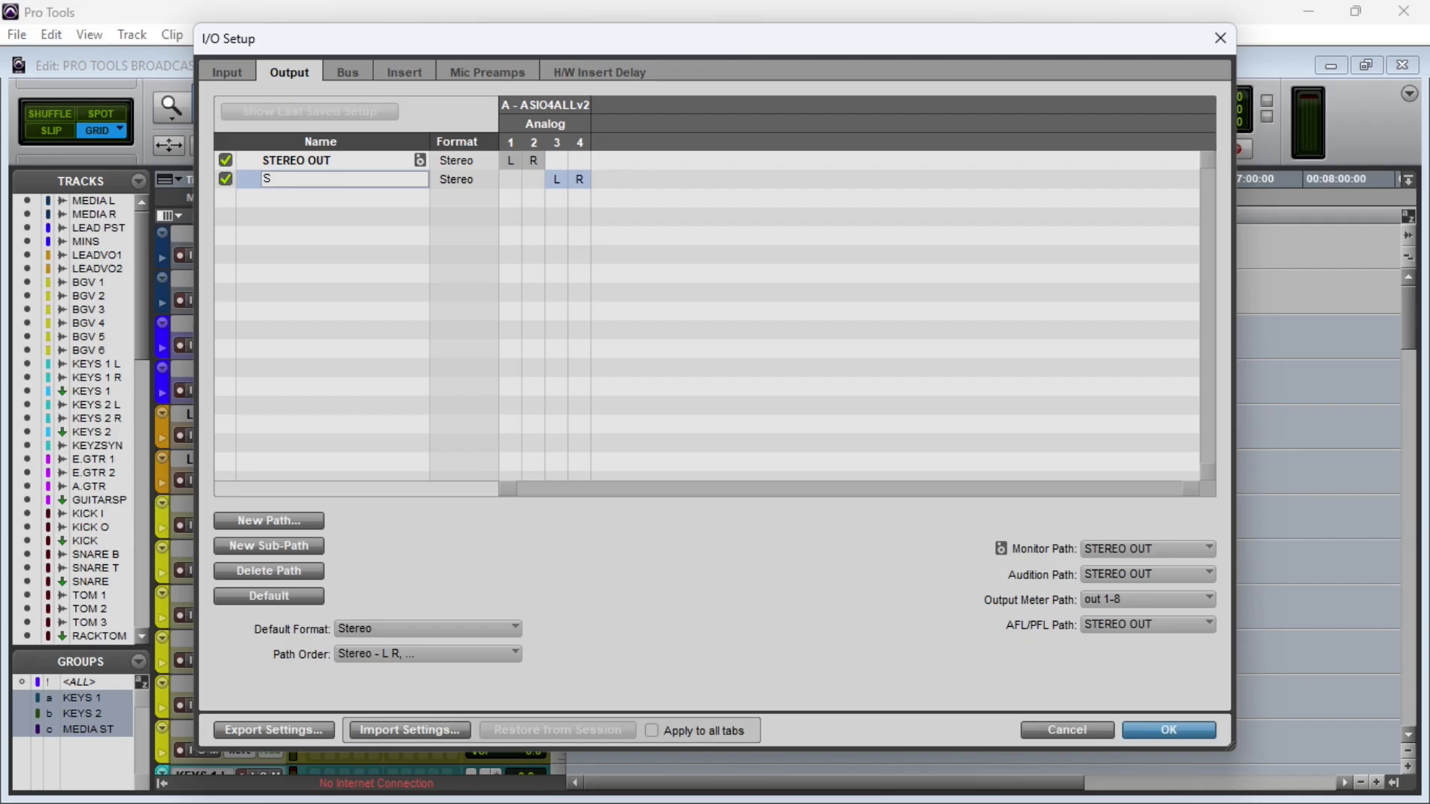
type("M OUT")
key("Return")
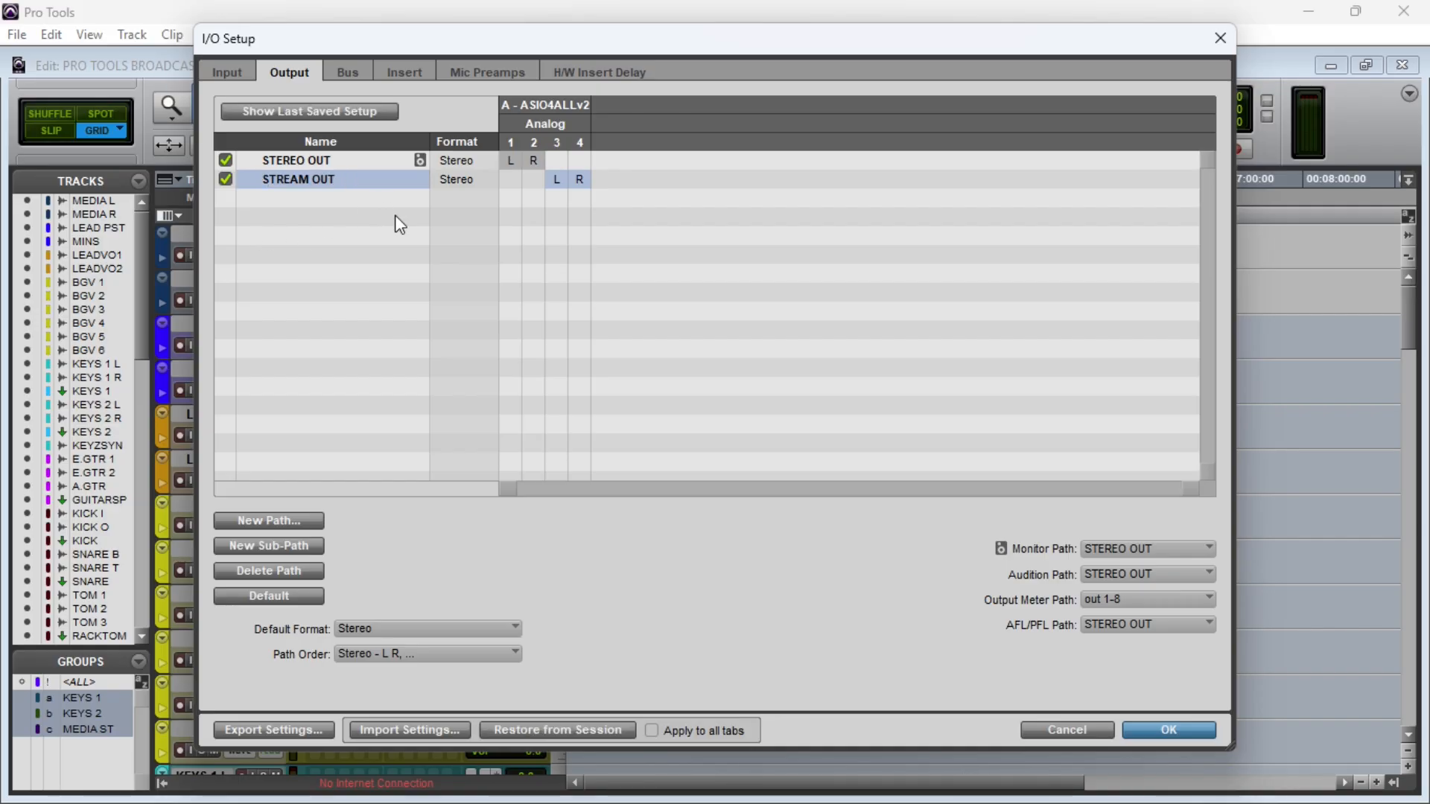
left_click(323, 160)
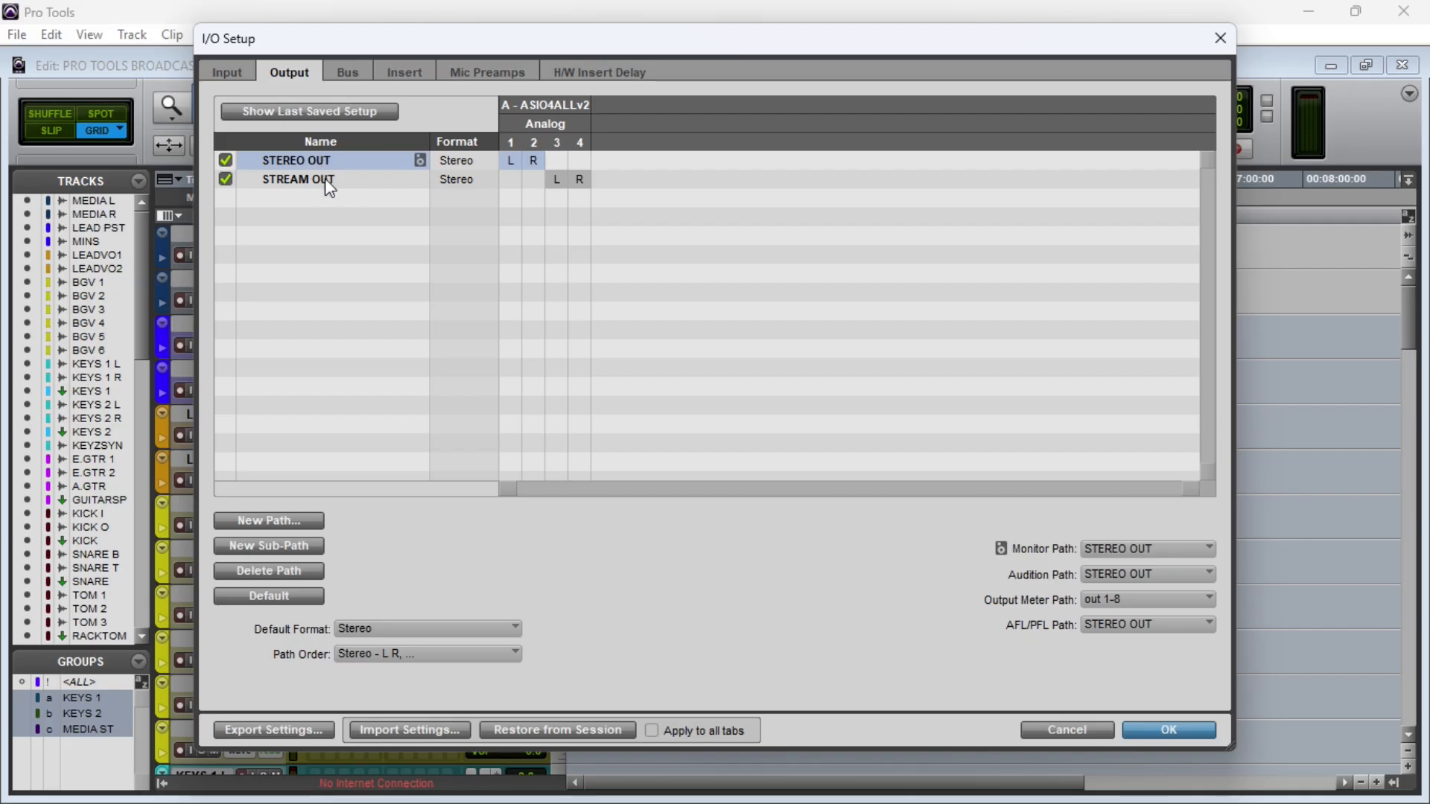
left_click(326, 181)
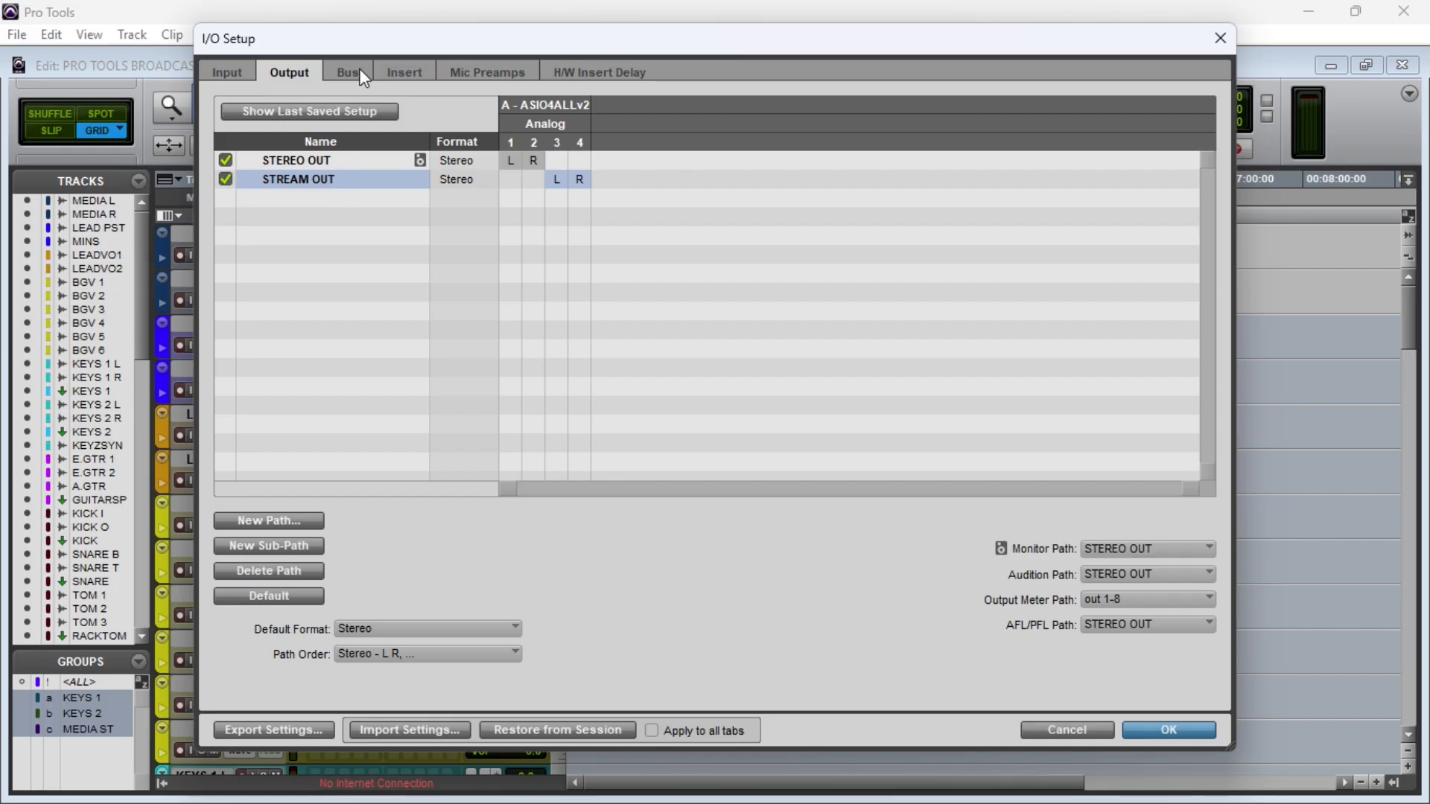
left_click(1192, 730)
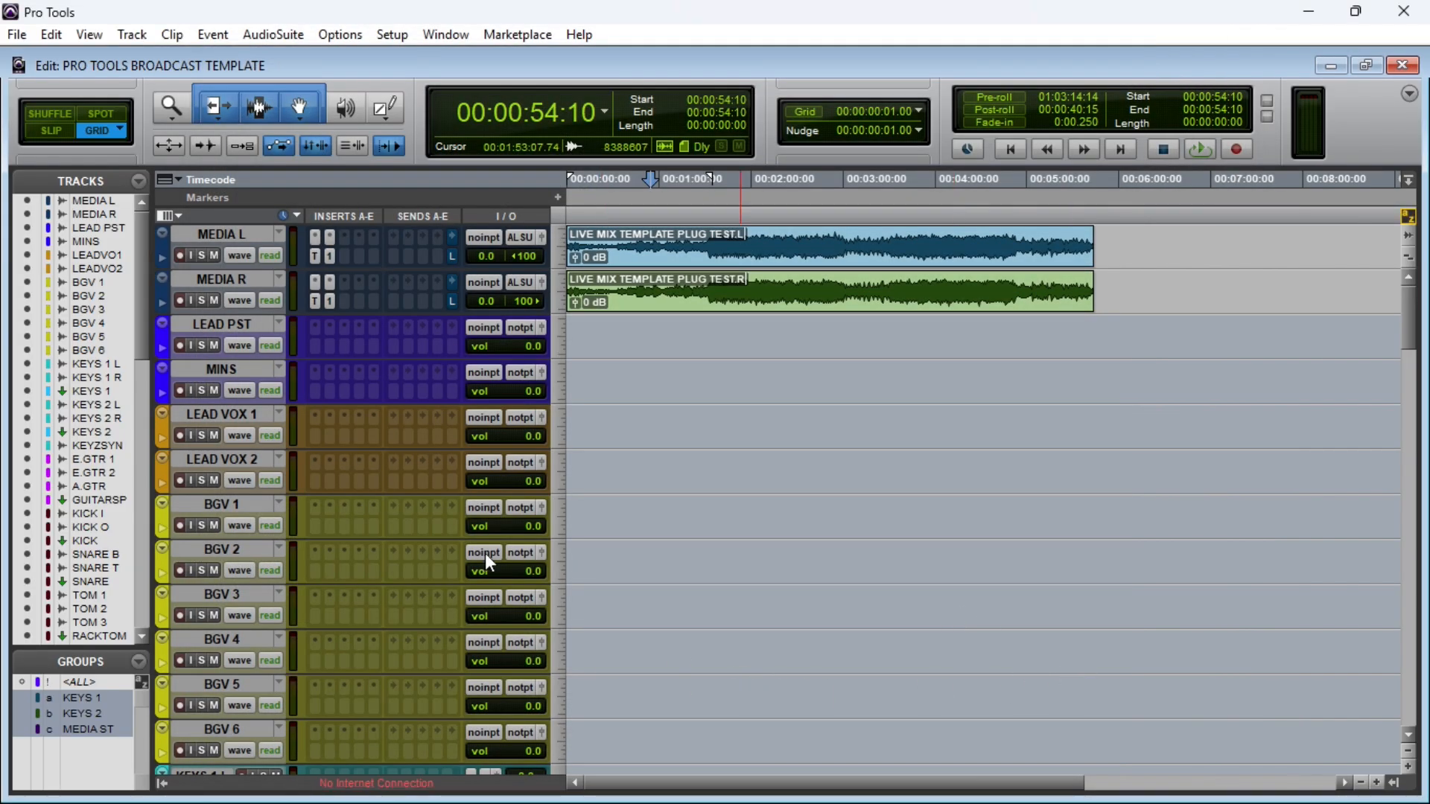
Step: Find the STREAM and LISTEN BUS tracks under the OUTPUTS divider, ending with STREAM selected
scroll(471, 534, "down", 15)
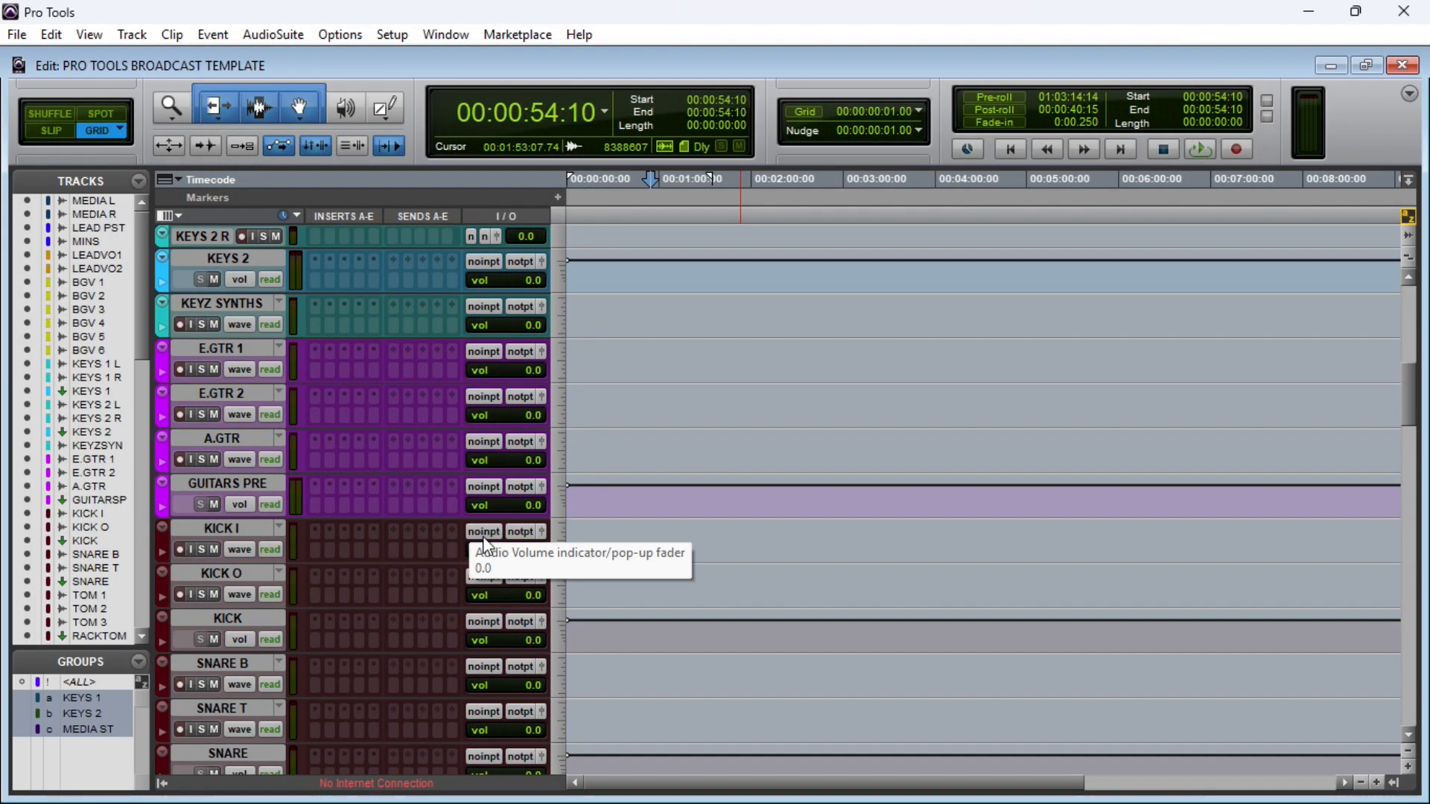
left_click_drag(1410, 438, 1401, 645)
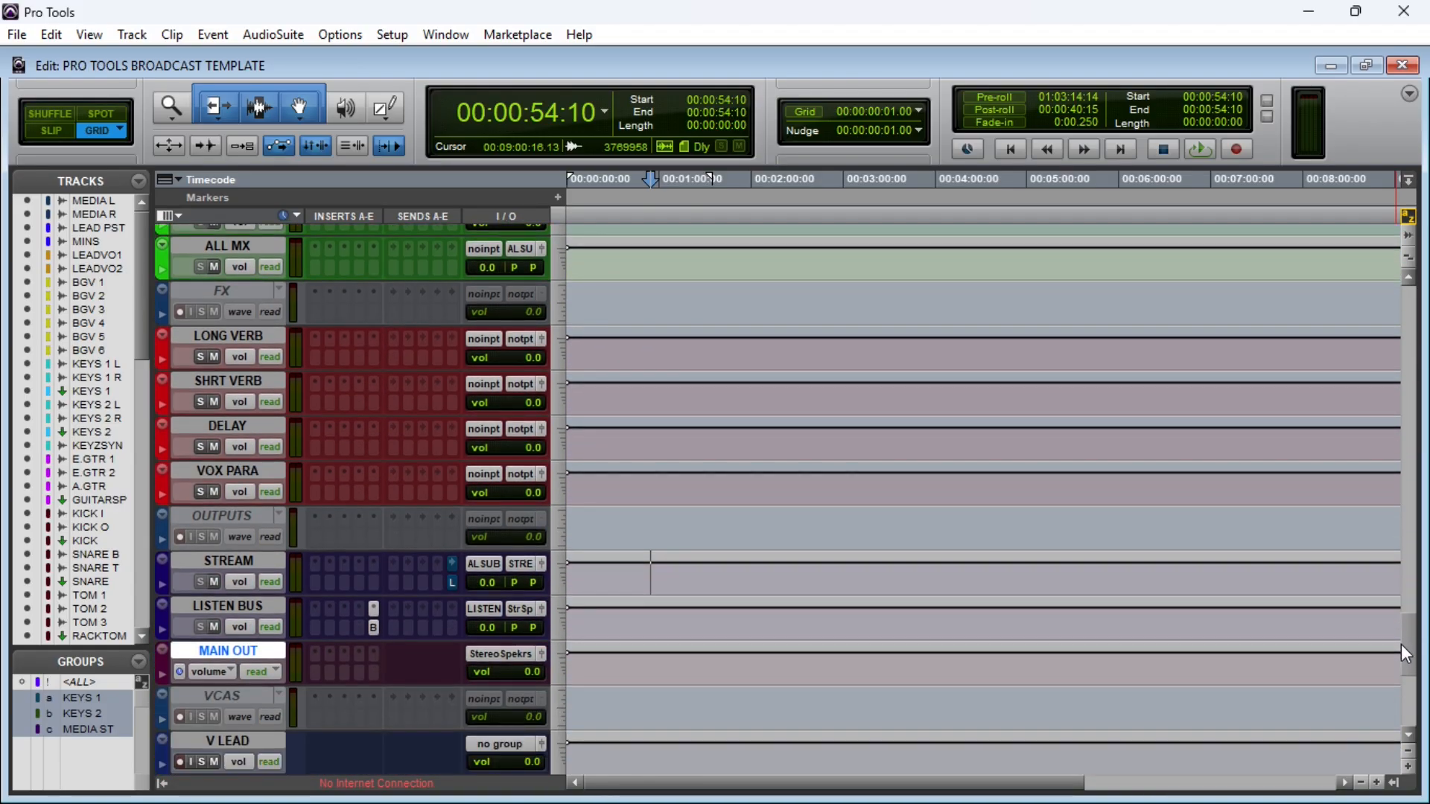
left_click(227, 564)
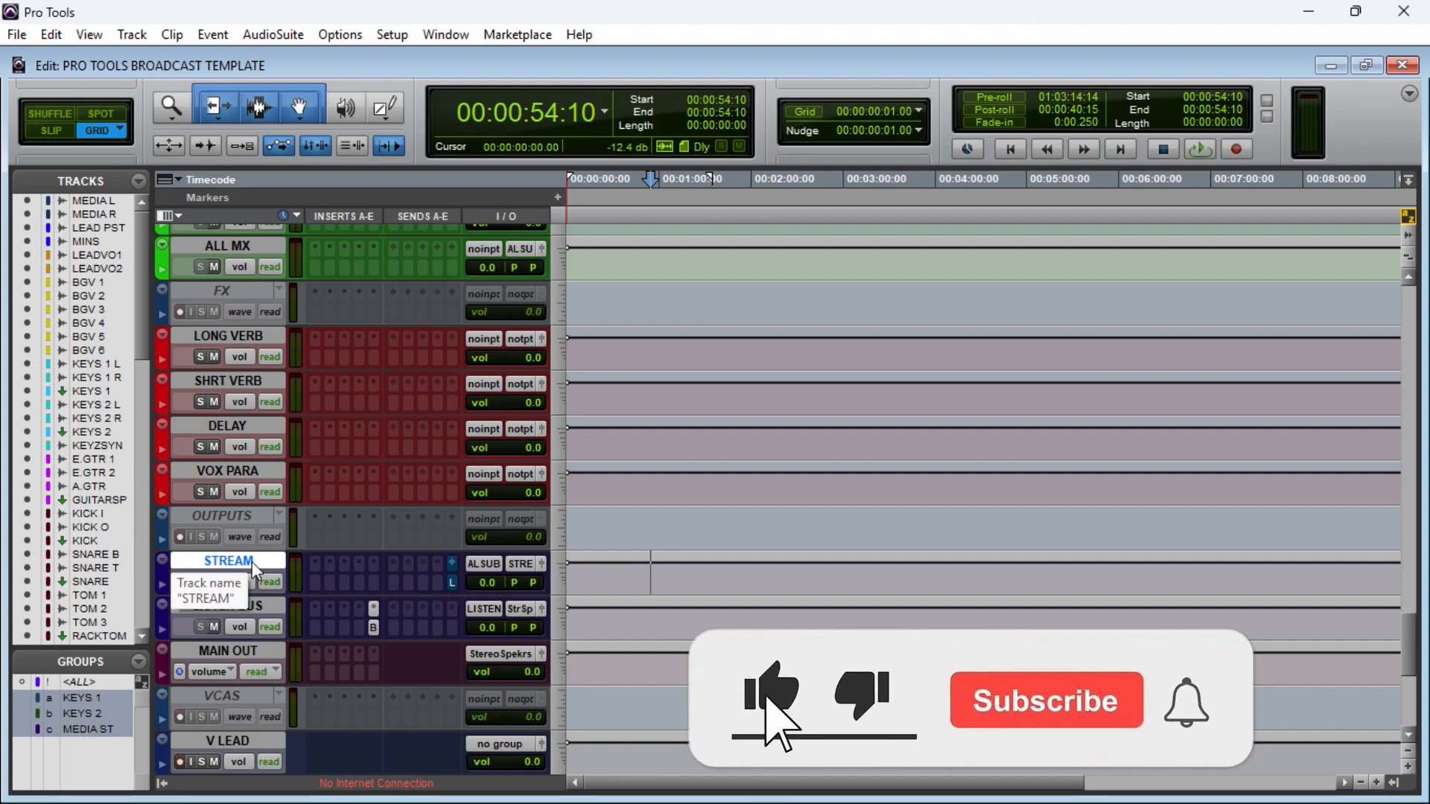
left_click(248, 516)
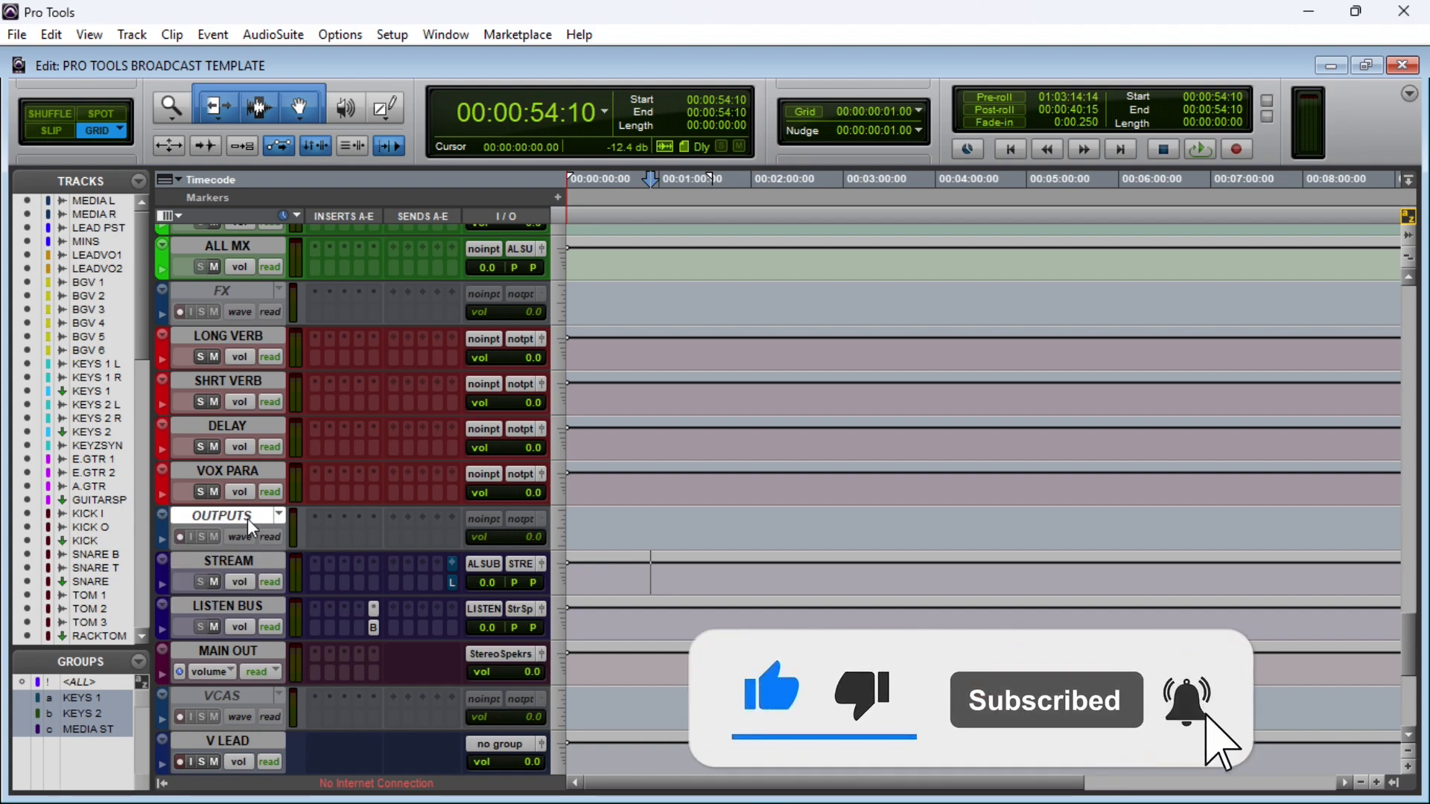
left_click(237, 560)
left_click(246, 607)
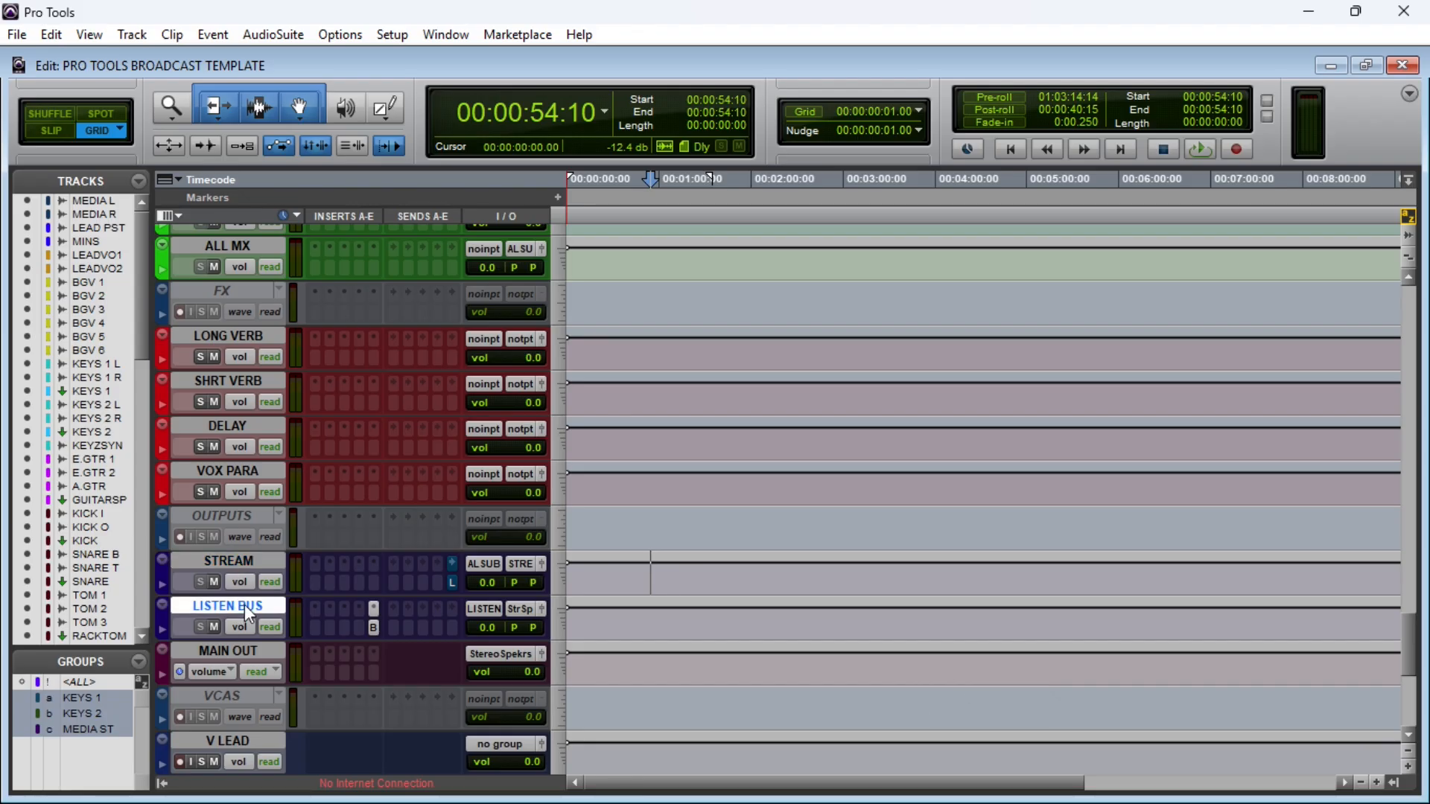
left_click(246, 561)
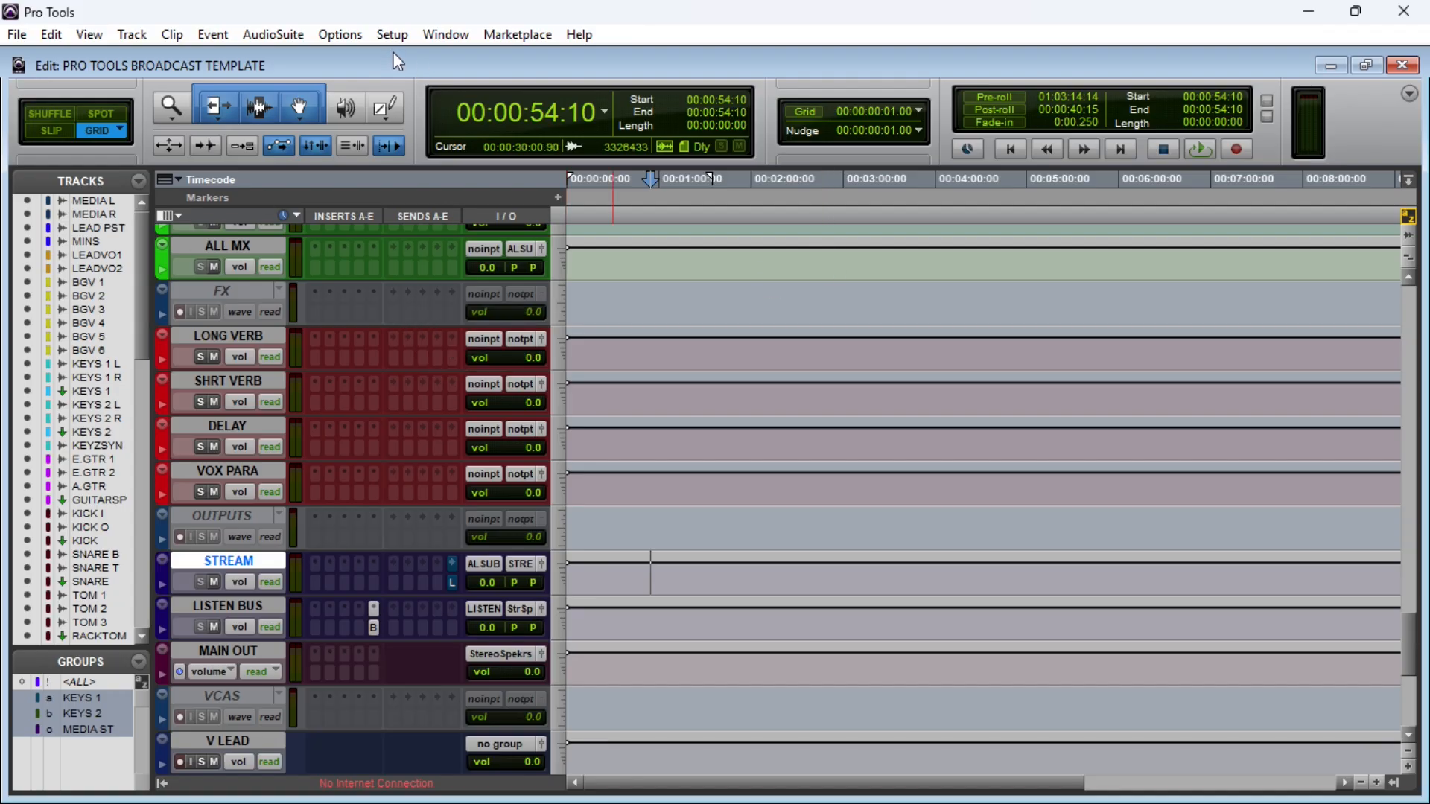
Step: Review the input paths, output paths and bus-to-output mappings in the I/O Setup
left_click(392, 33)
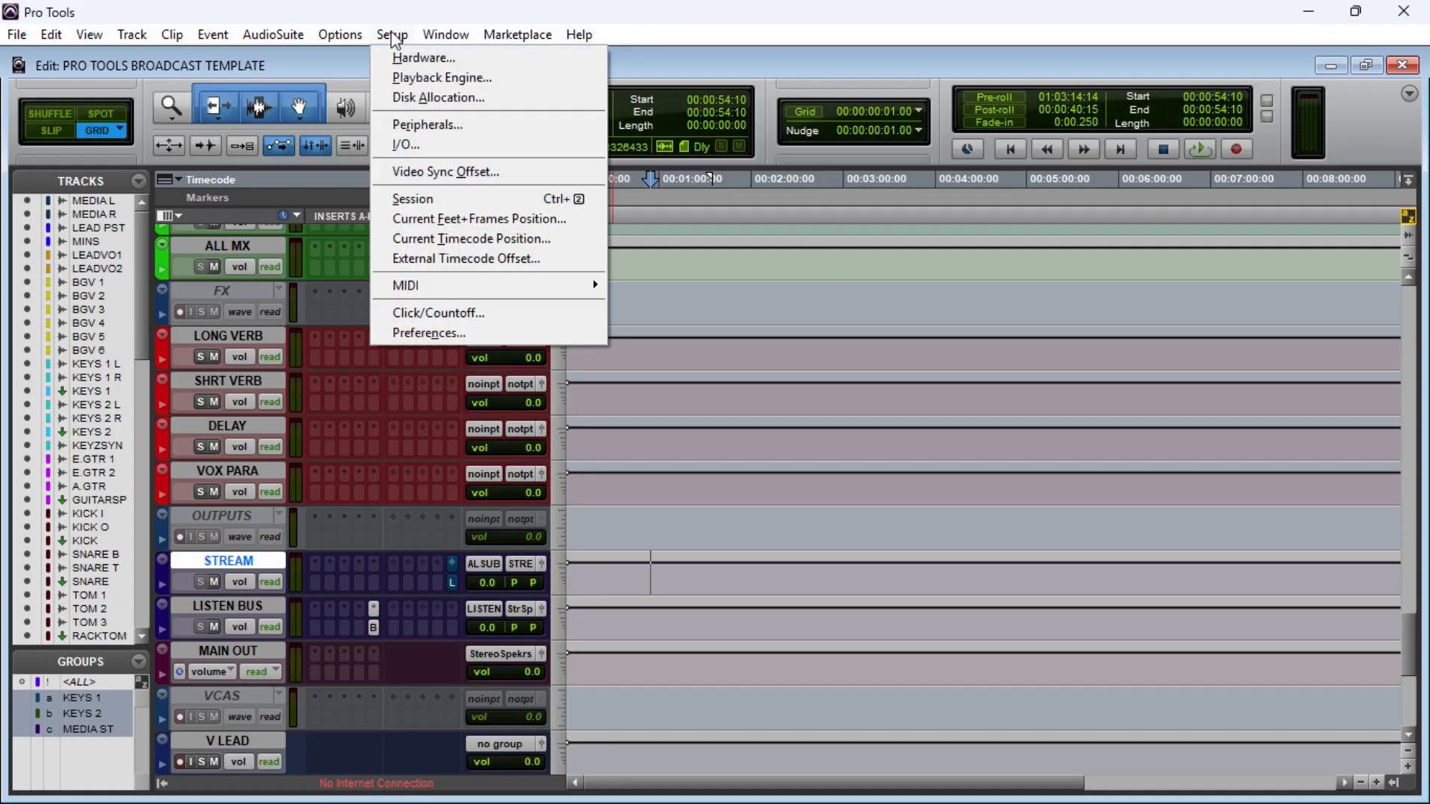
left_click(438, 149)
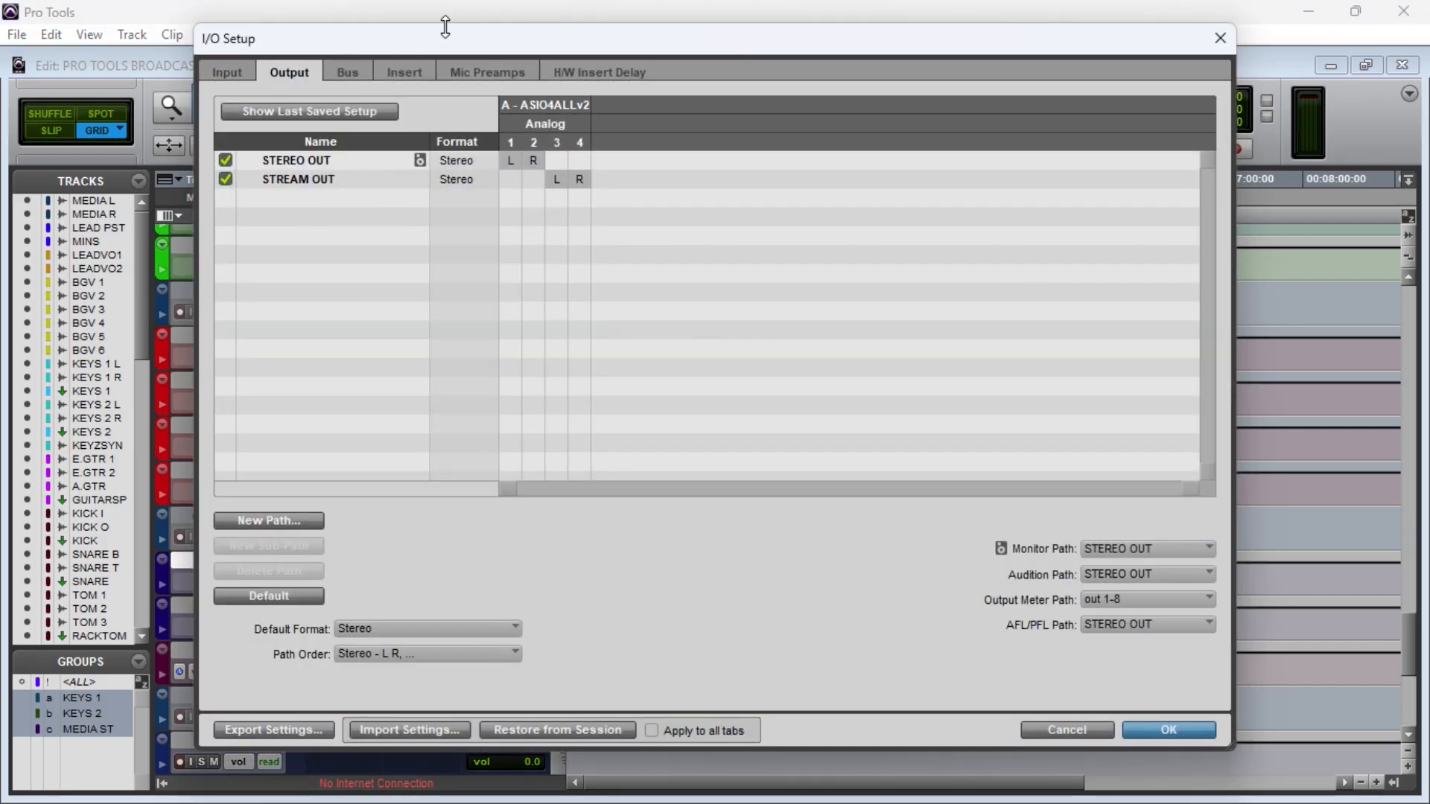
left_click_drag(456, 37, 515, 29)
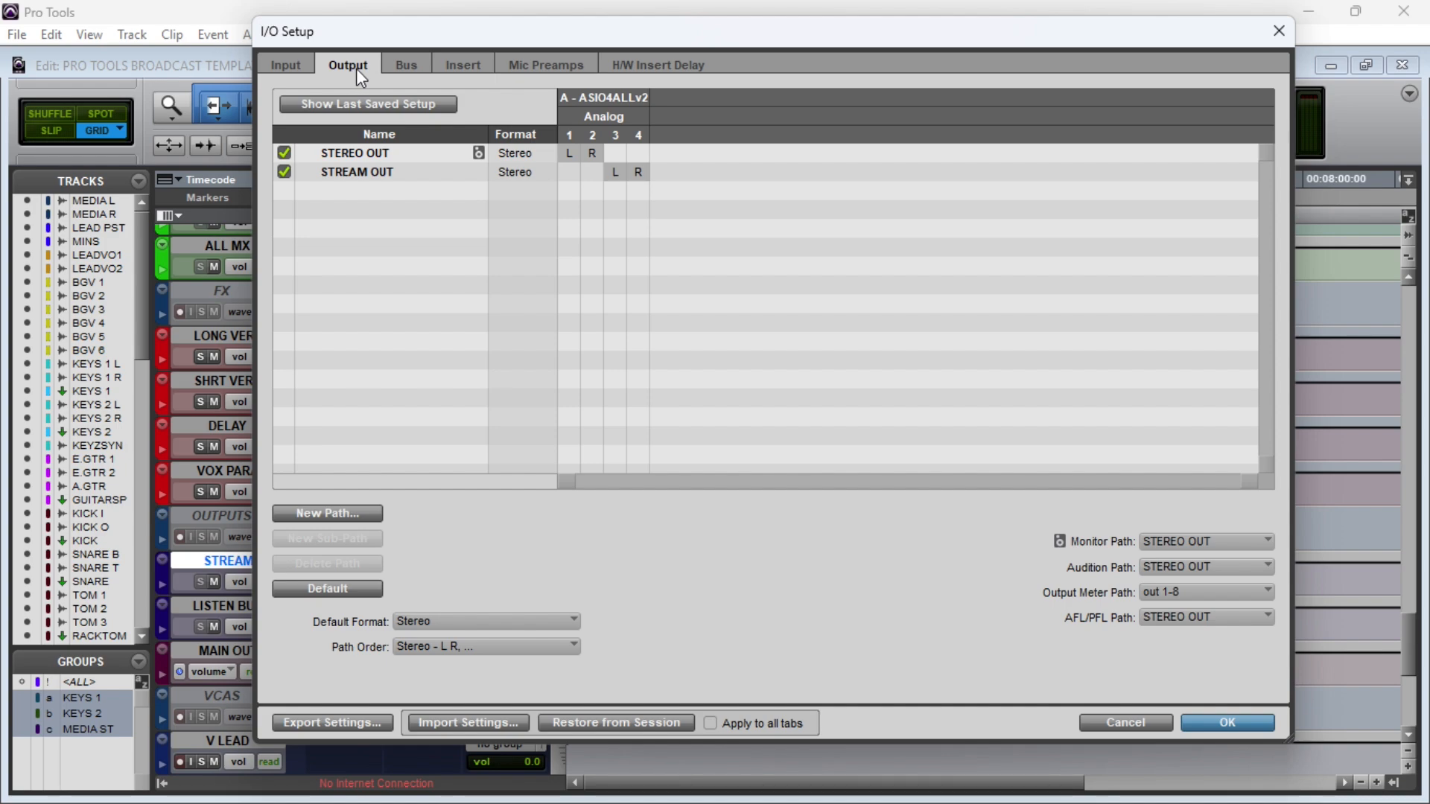
left_click(299, 62)
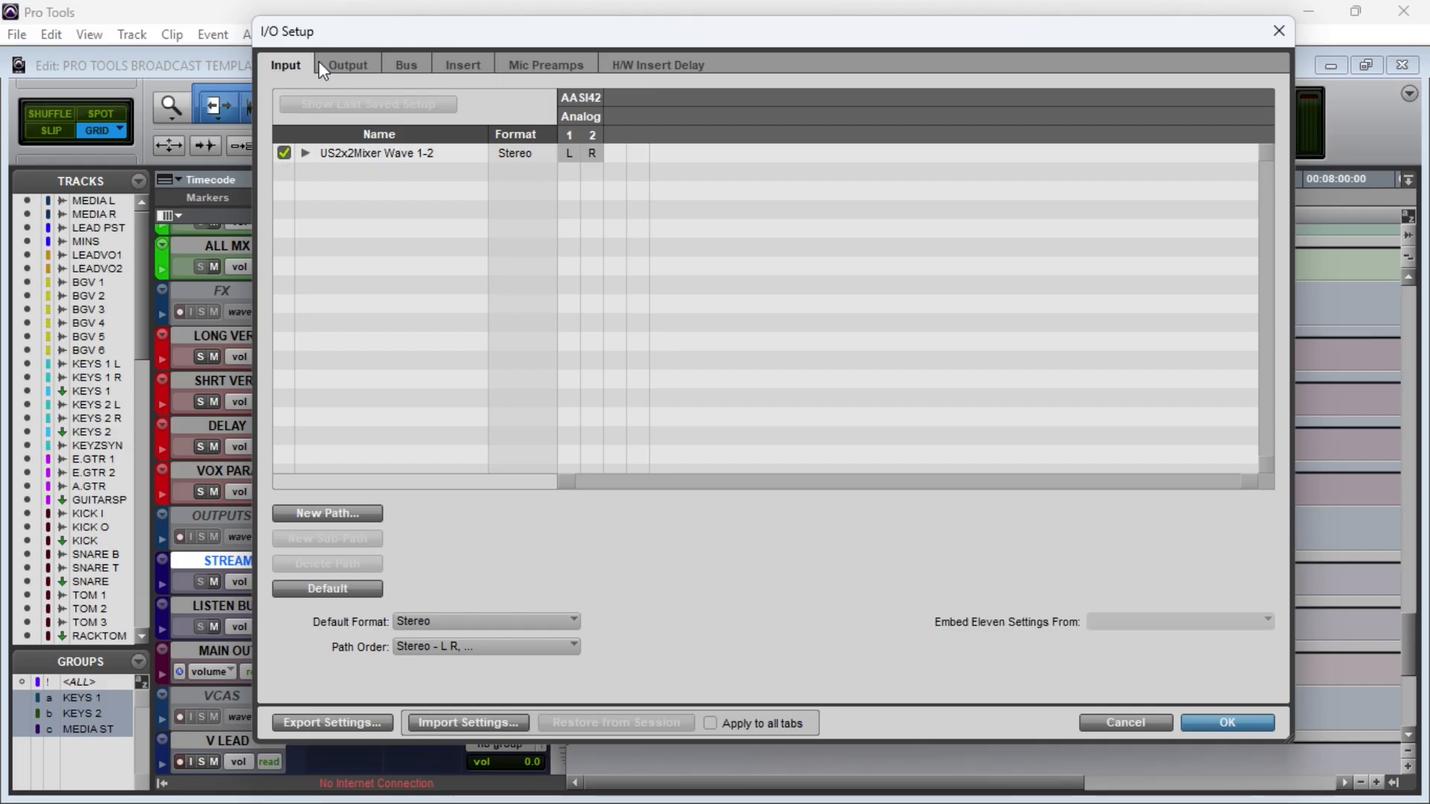
left_click(345, 67)
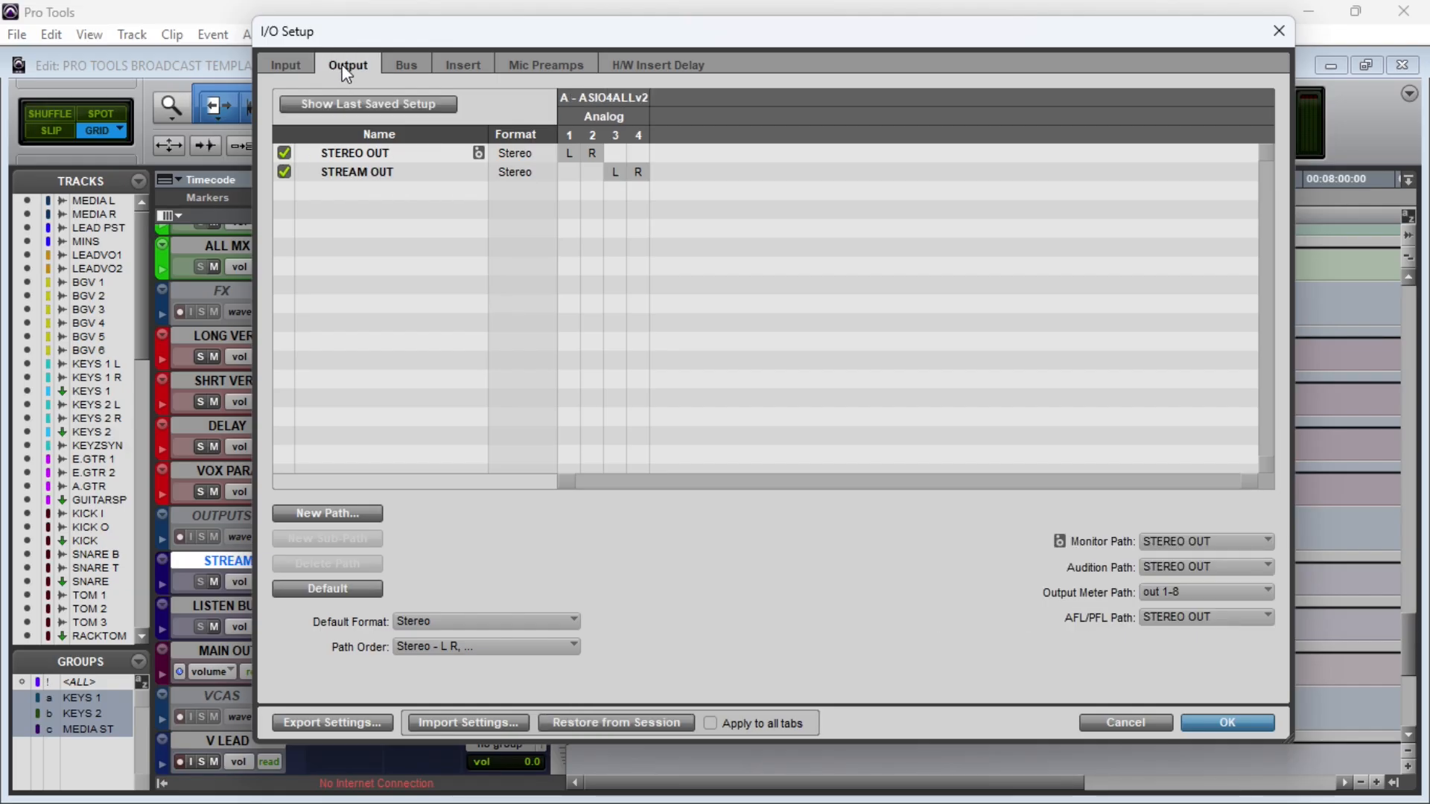
left_click(412, 67)
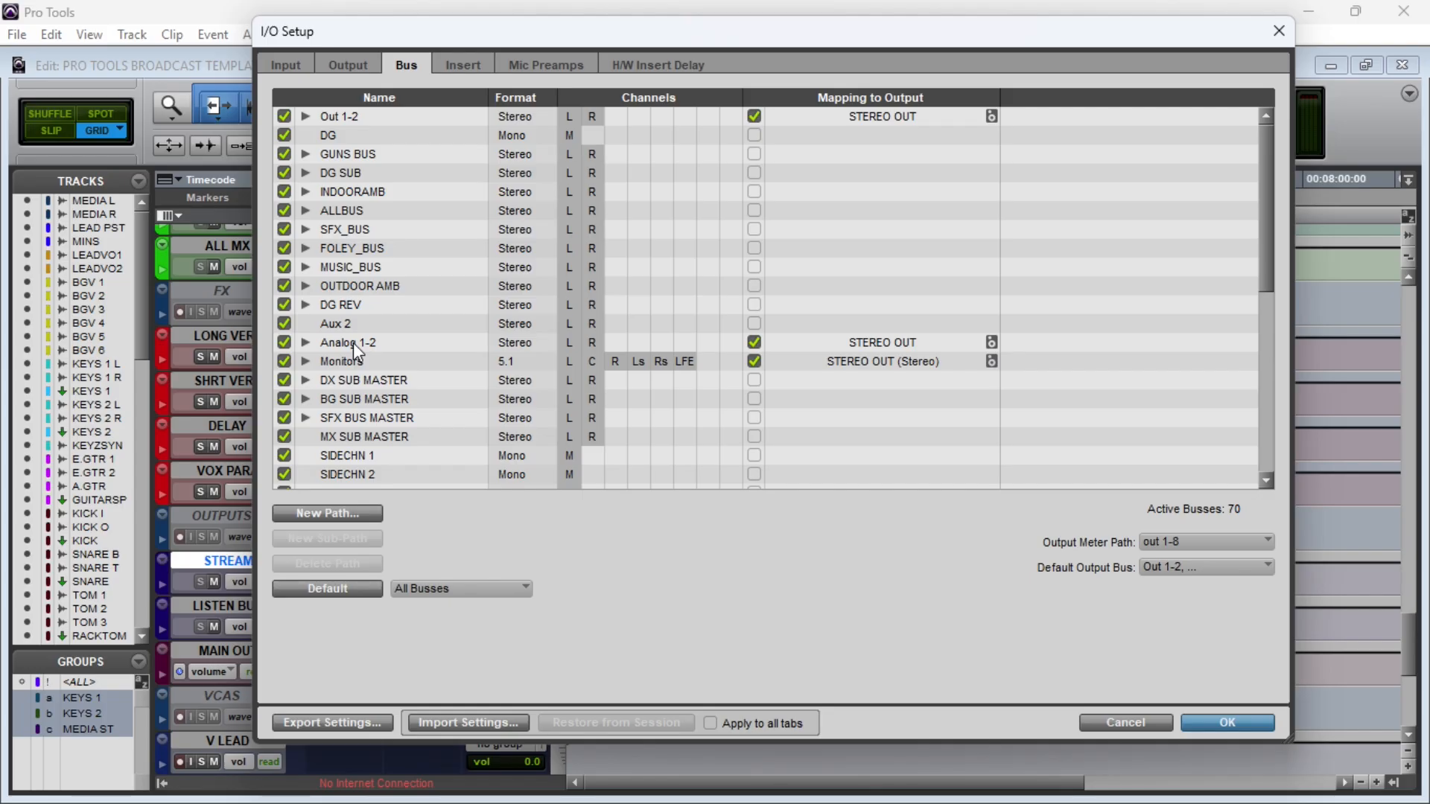
scroll(384, 220, "down", 4)
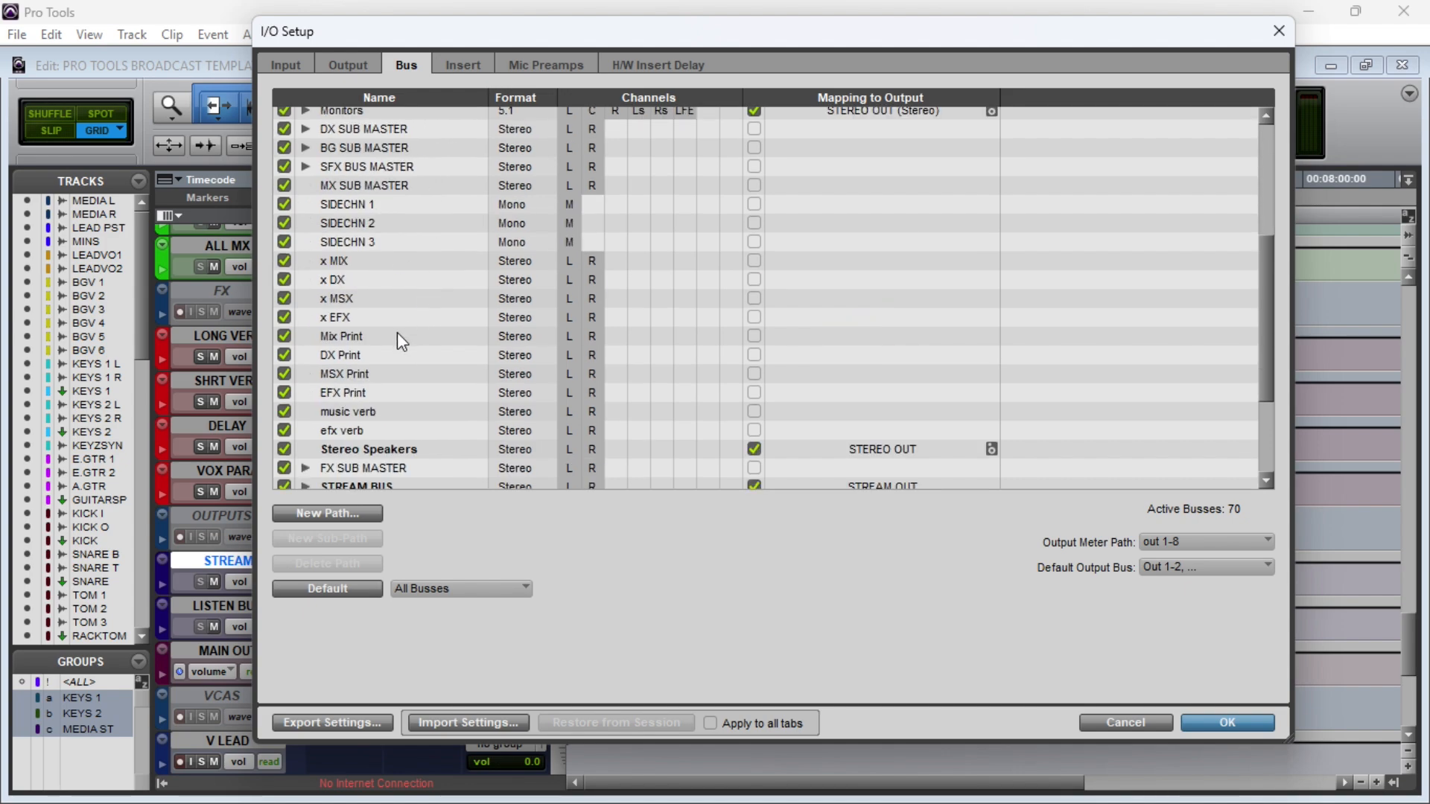
scroll(396, 335, "up", 5)
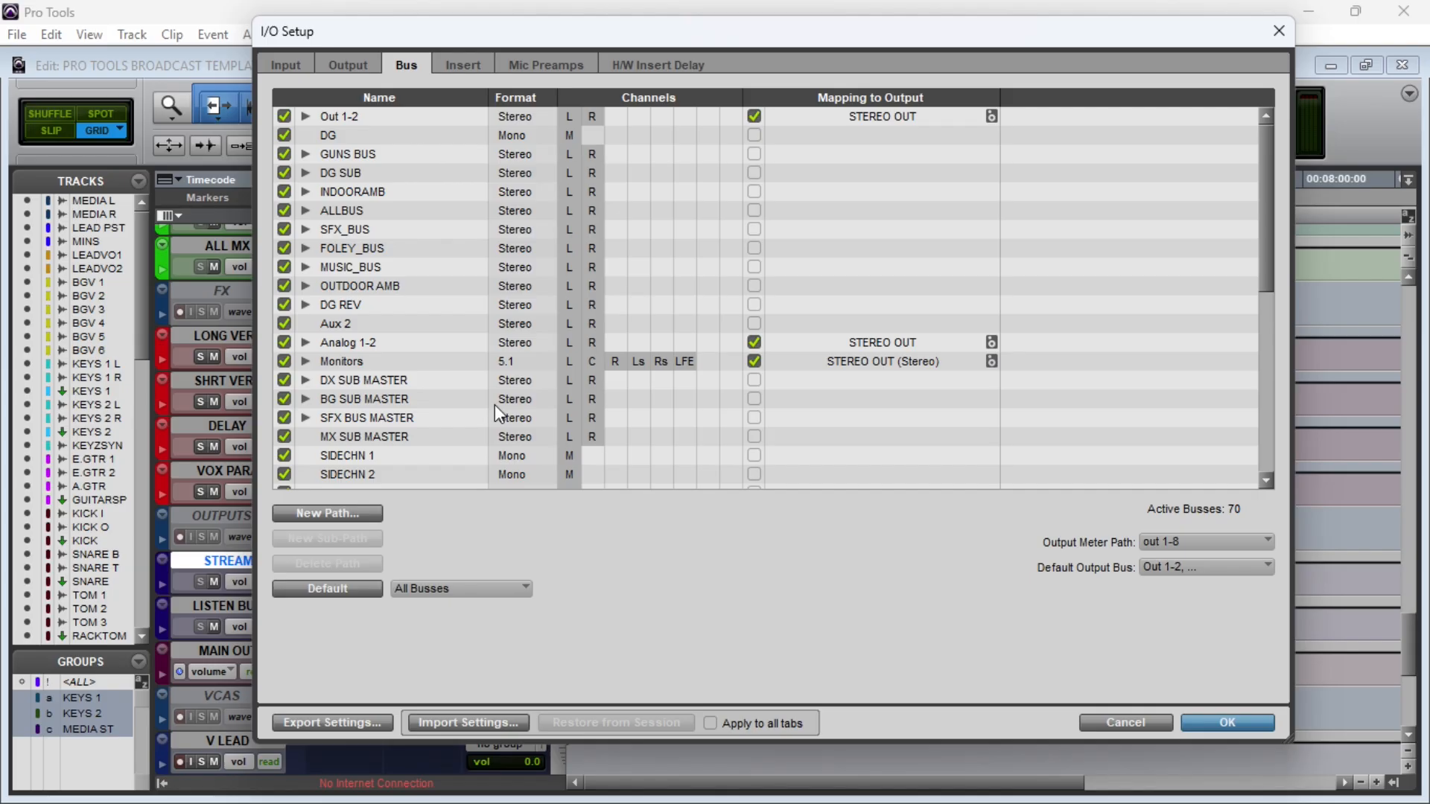
left_click(1236, 721)
Step: Examine the output routing of the ALL MX and ALL VOX submix tracks
scroll(385, 417, "up", 1)
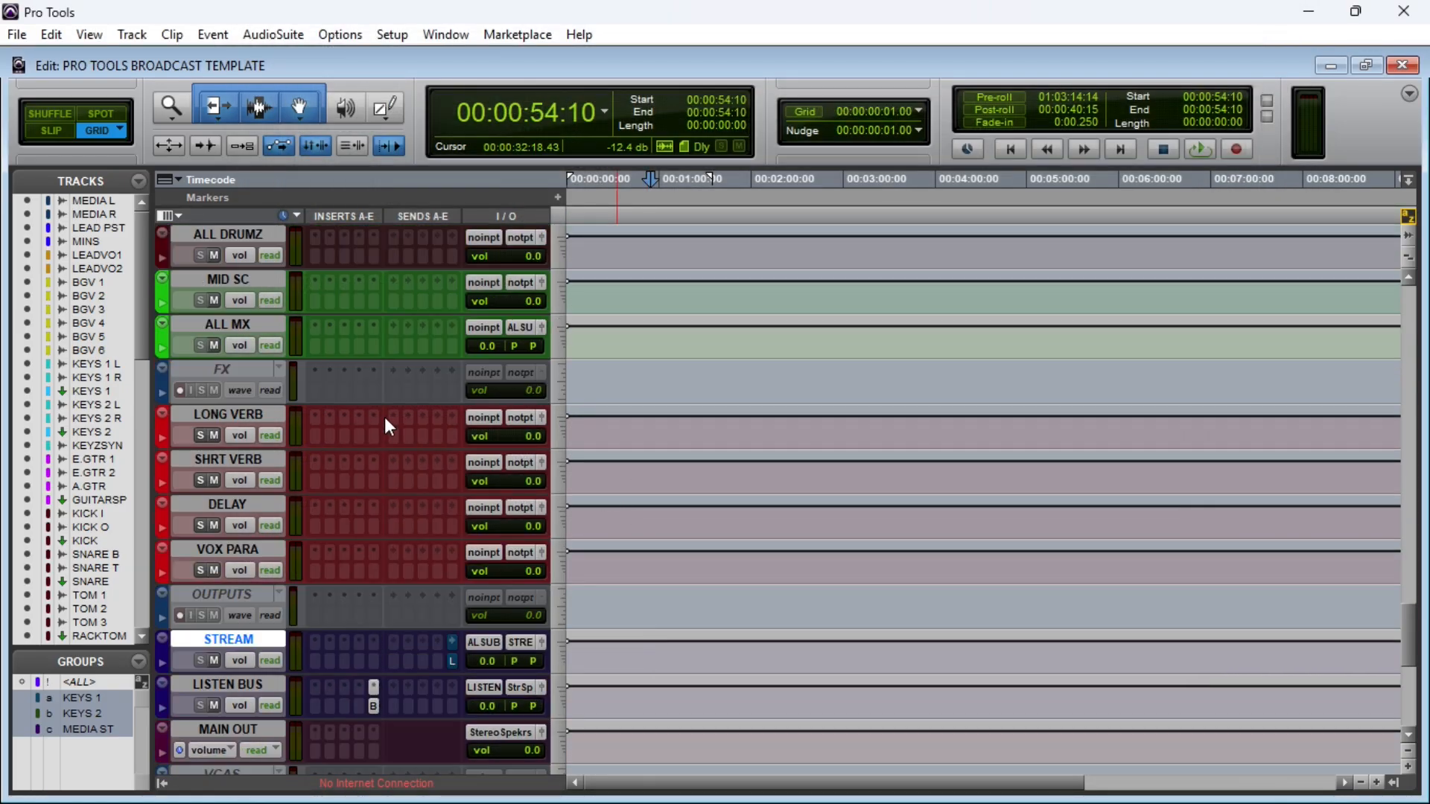
scroll(331, 531, "down", 1)
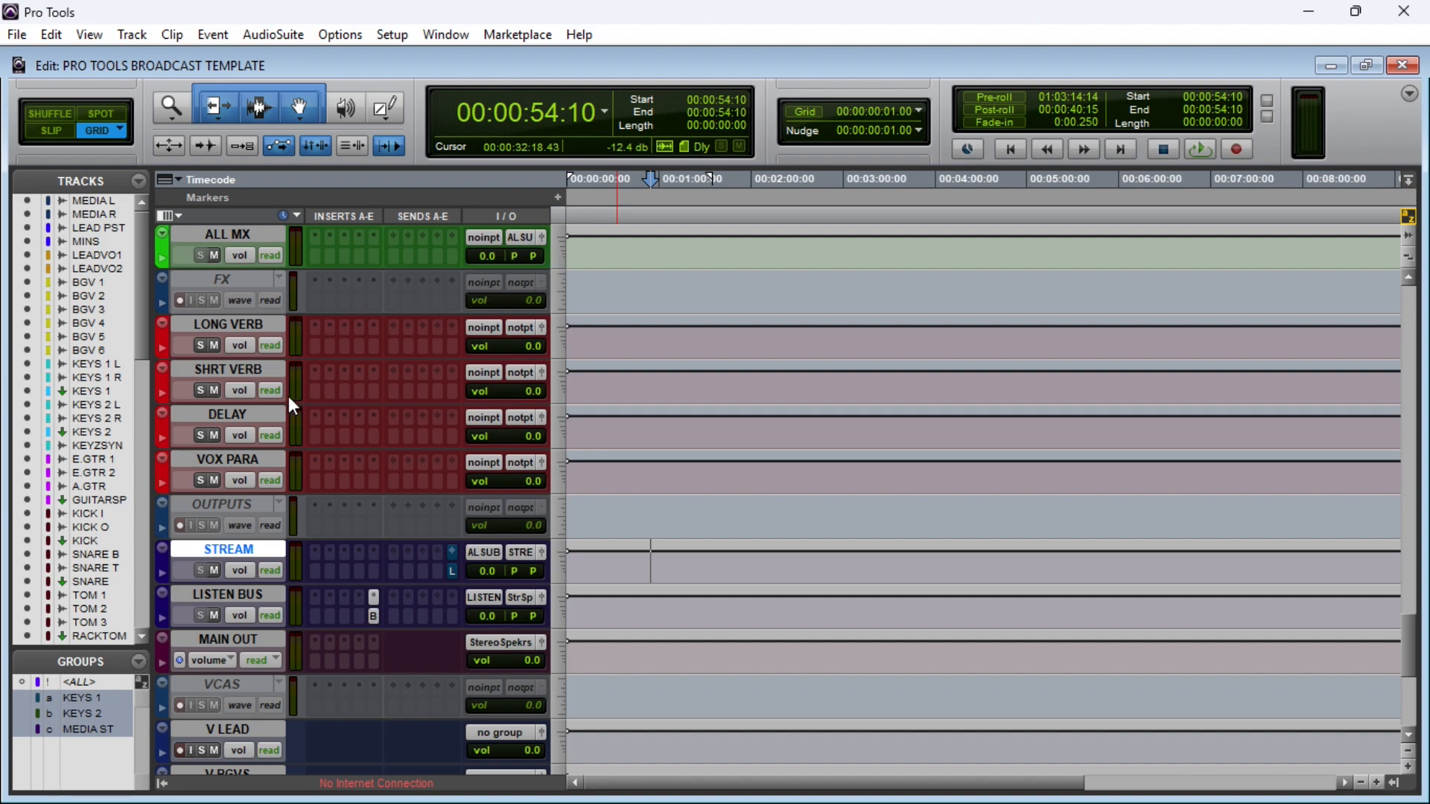
scroll(288, 397, "up", 3)
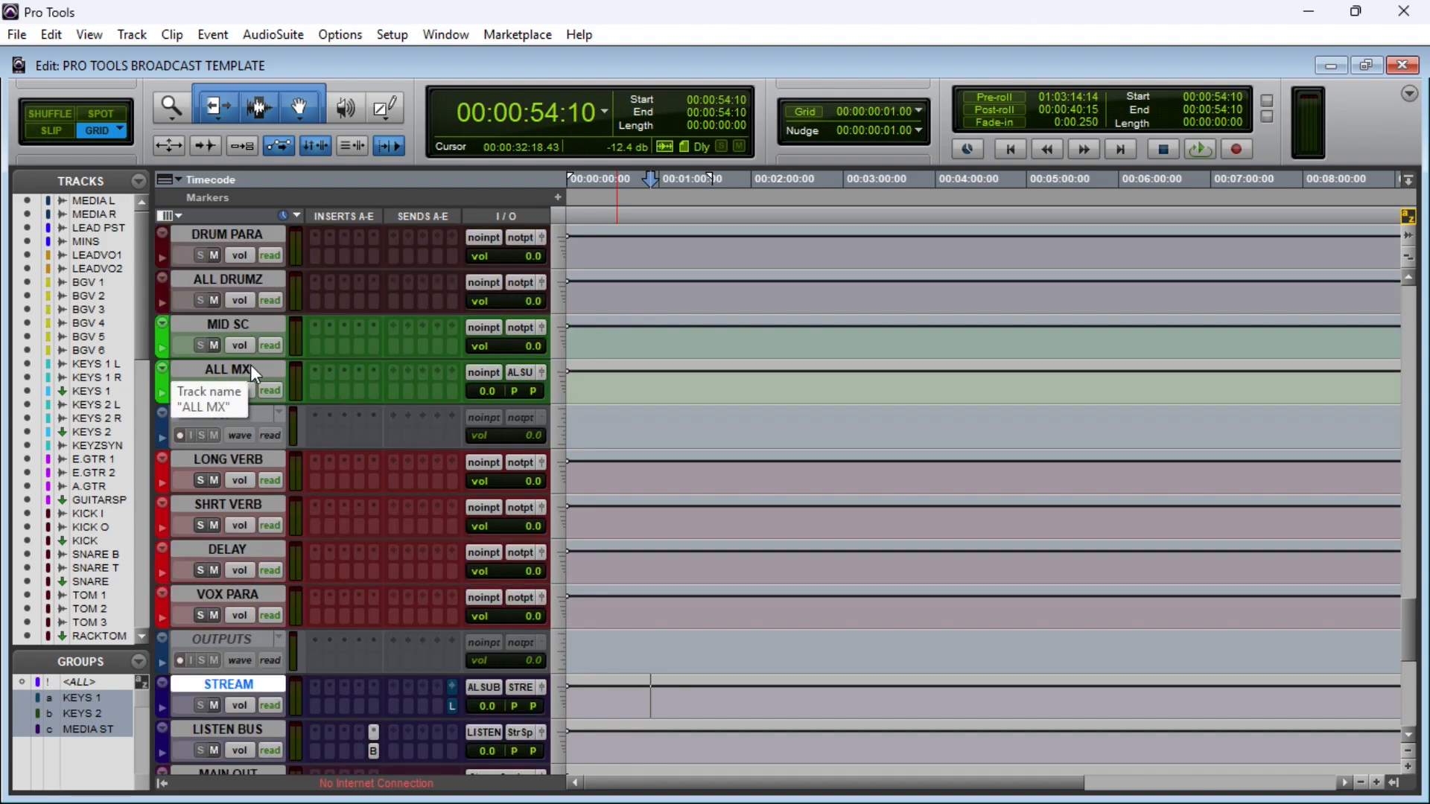
left_click(253, 368)
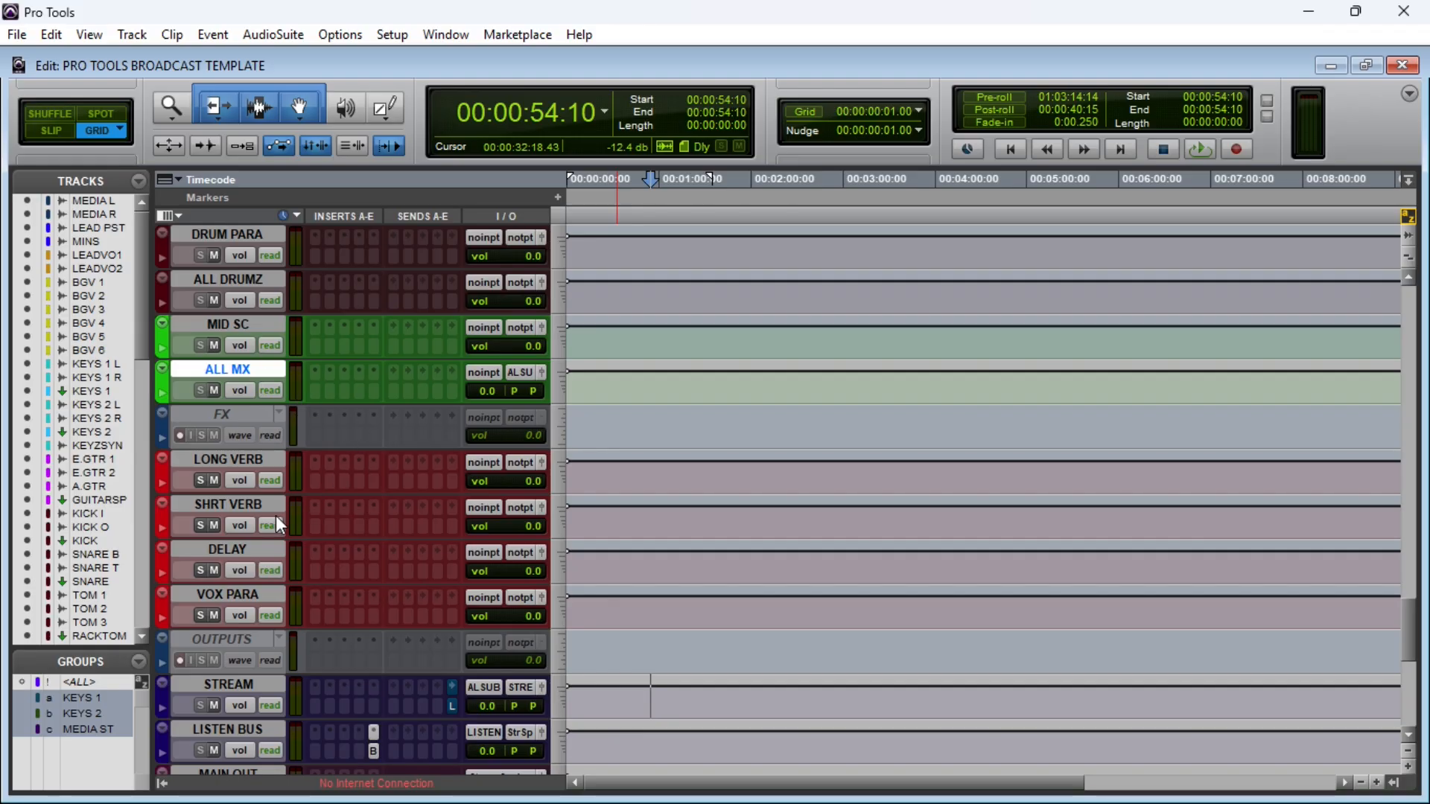
scroll(239, 552, "up", 2)
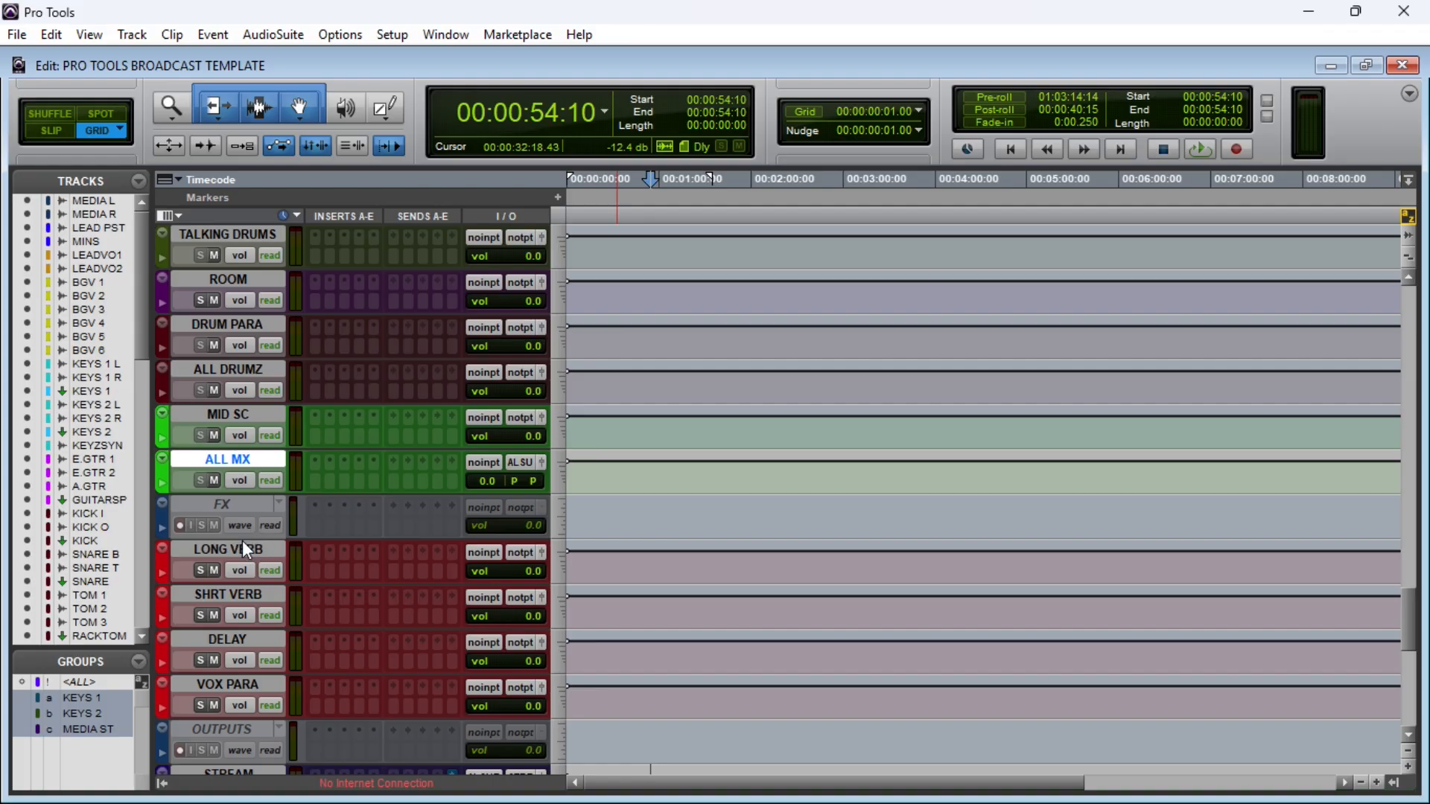
scroll(242, 541, "up", 4)
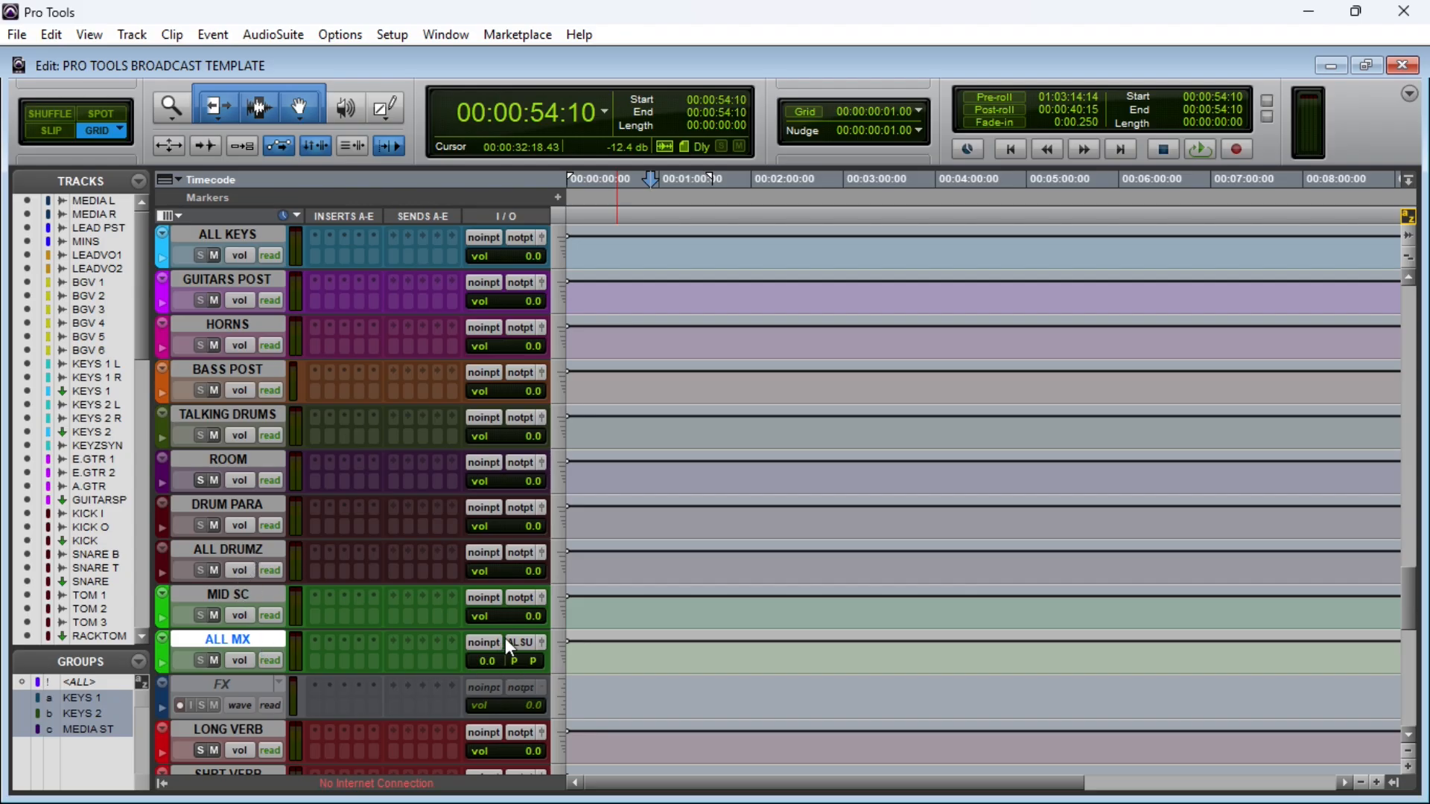
scroll(518, 645, "up", 5)
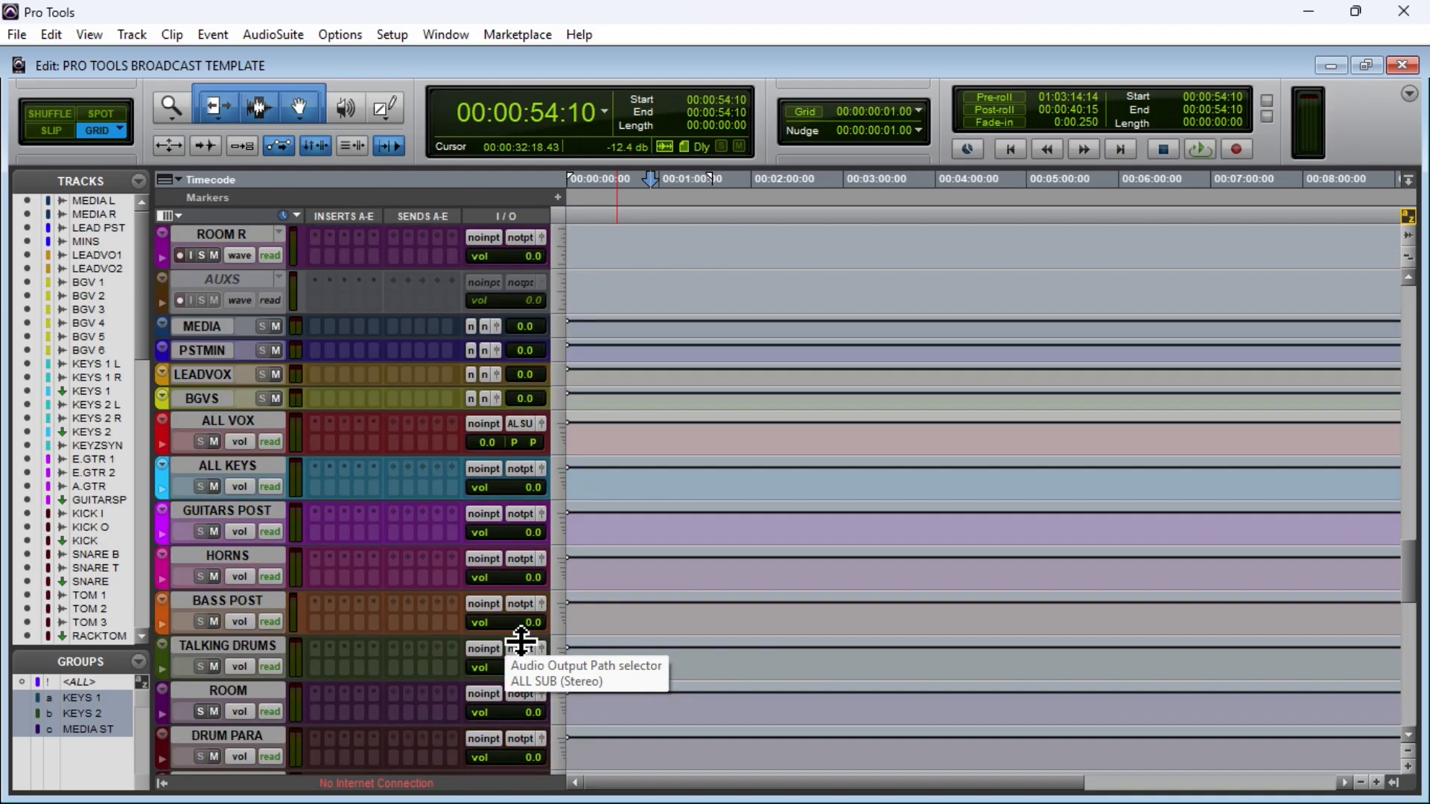
left_click(236, 421)
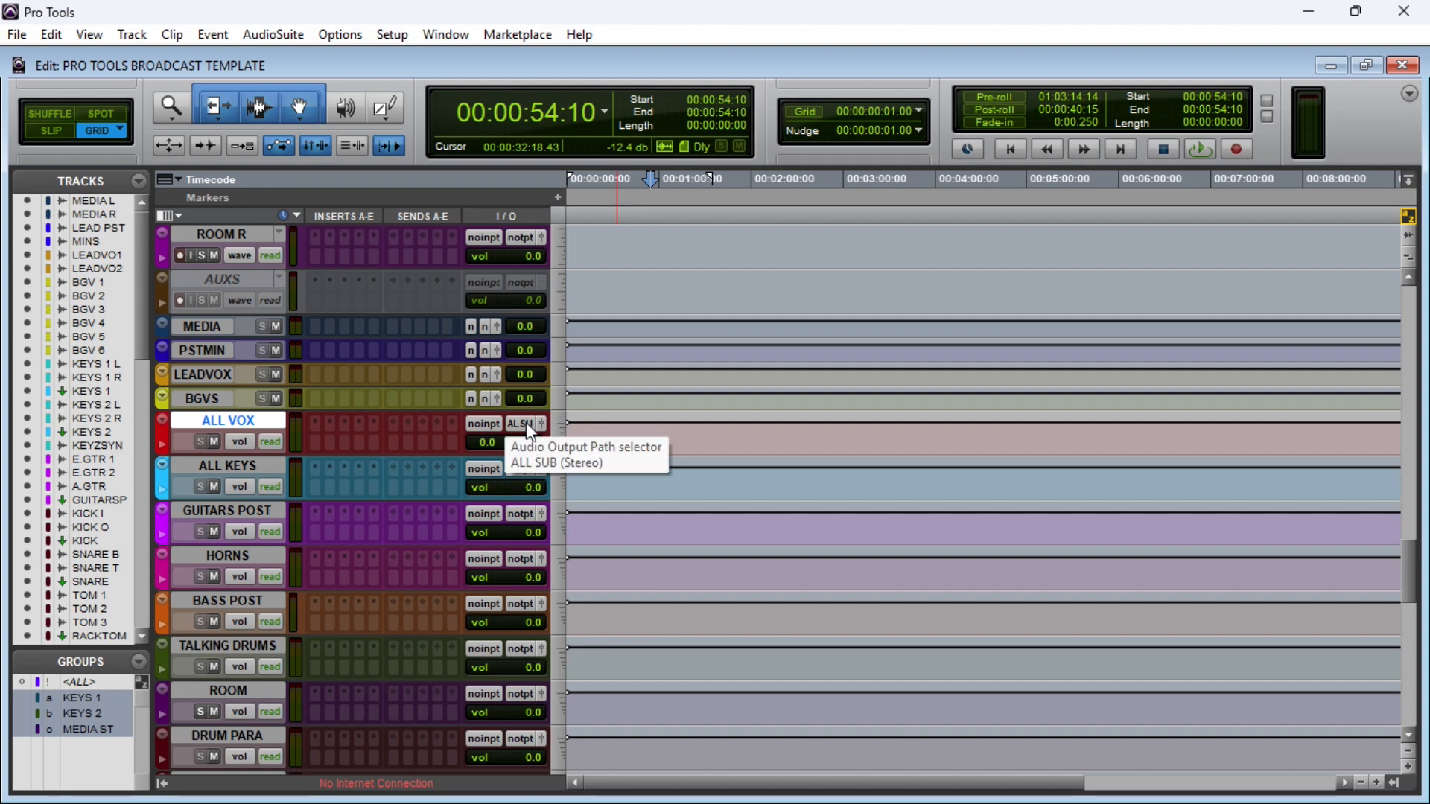
Step: Inspect the STREAM track's input and available output paths without changing them, and select the LISTEN BUS track
scroll(526, 426, "down", 5)
scroll(503, 475, "down", 15)
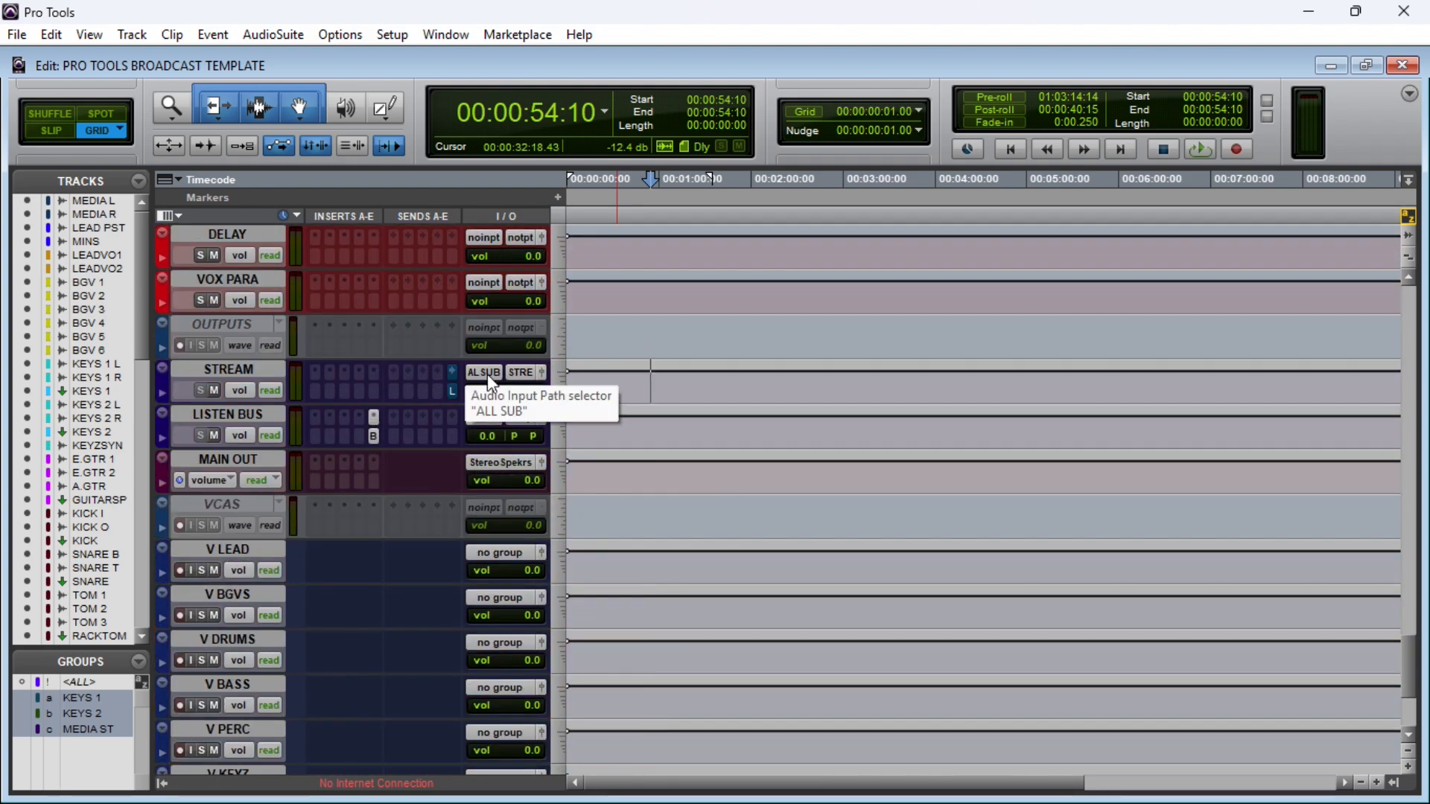
left_click(265, 371)
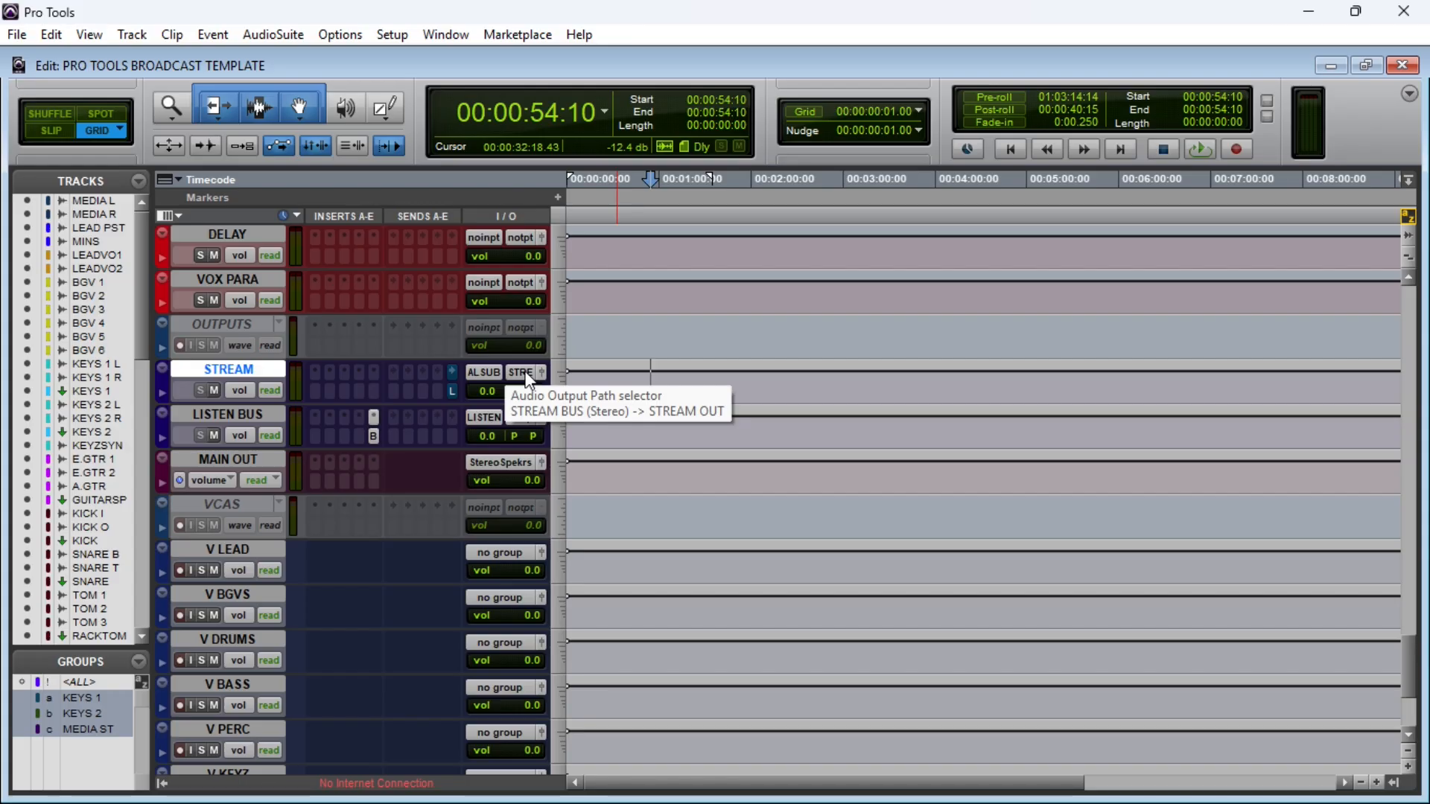
left_click(525, 371)
mouse_move(560, 407)
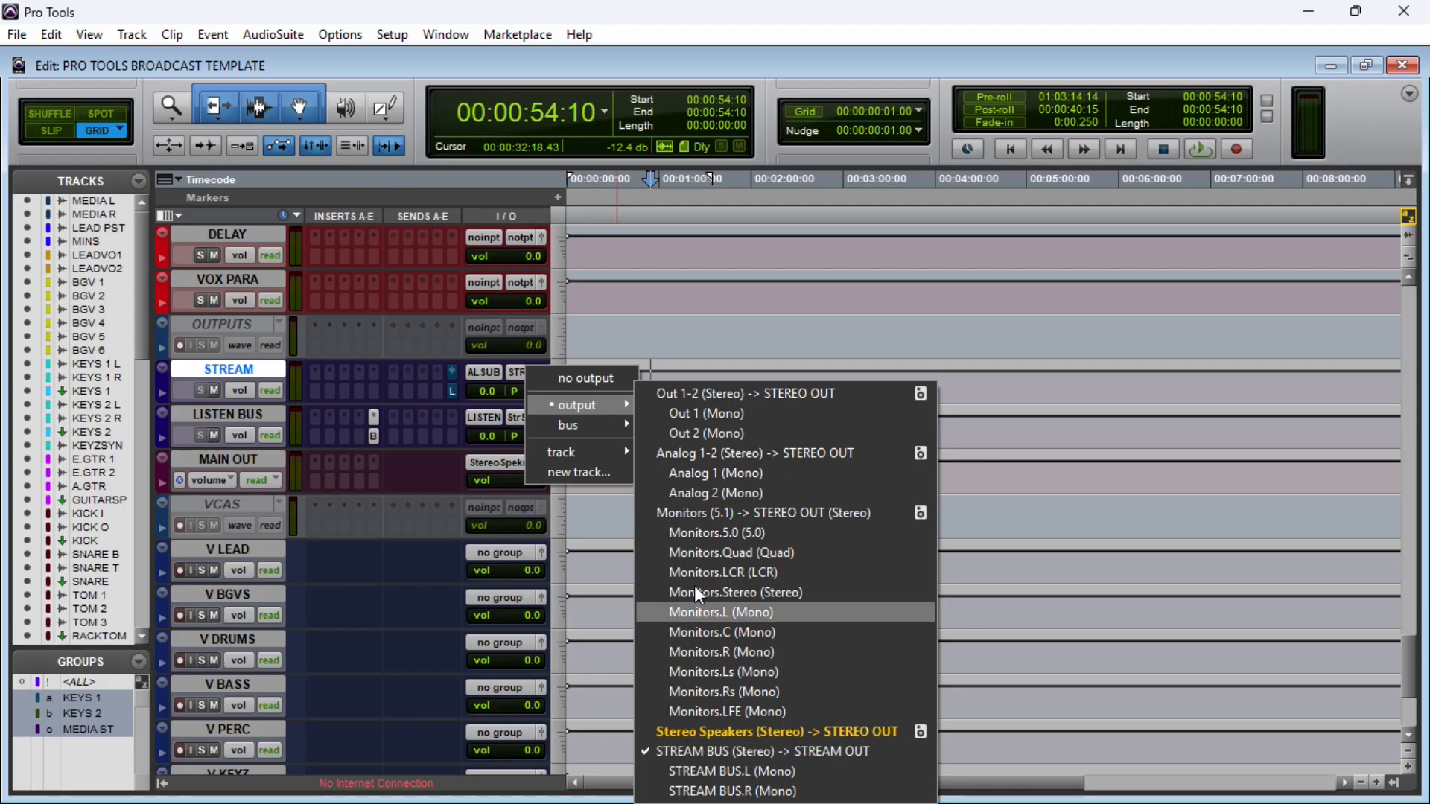
left_click(239, 364)
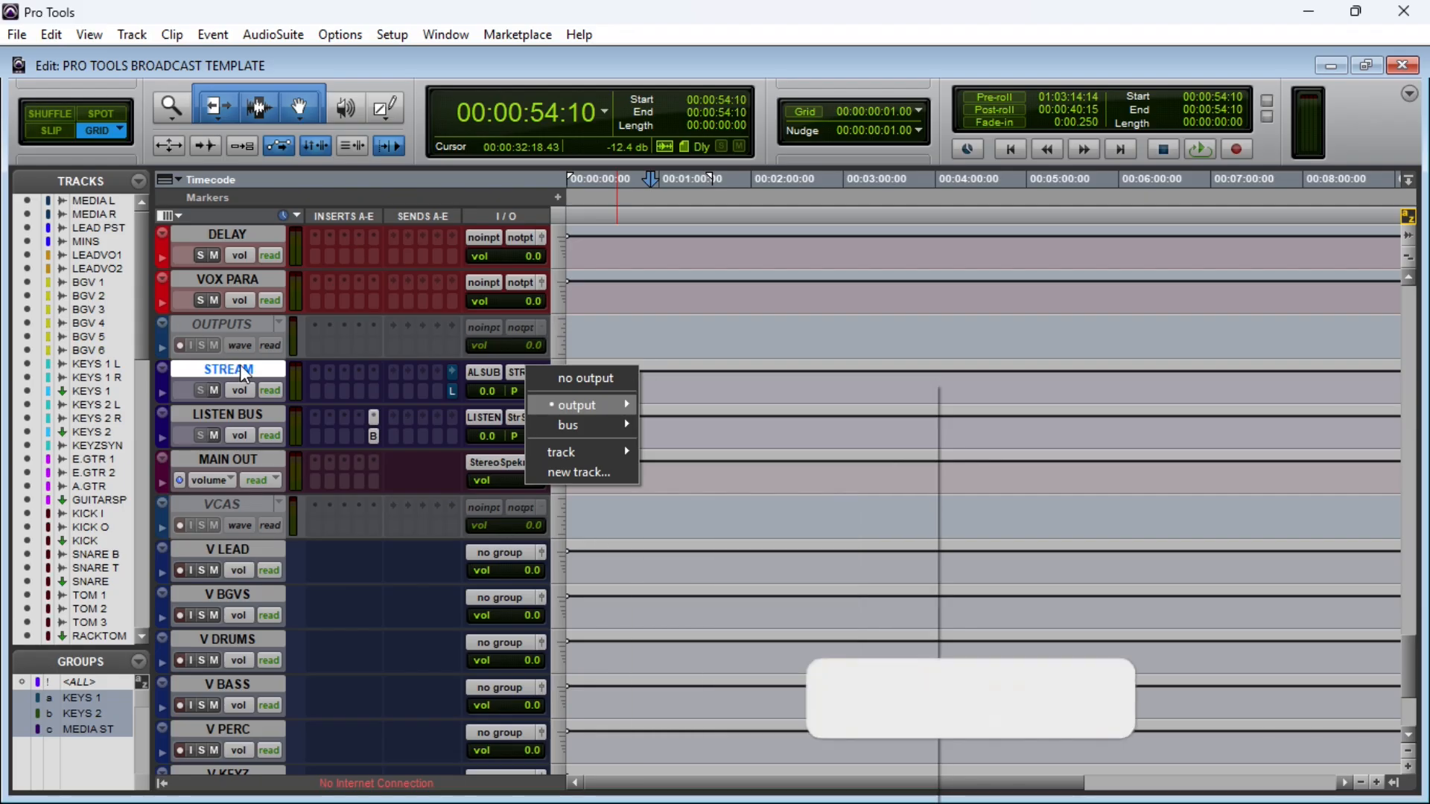
left_click(244, 415)
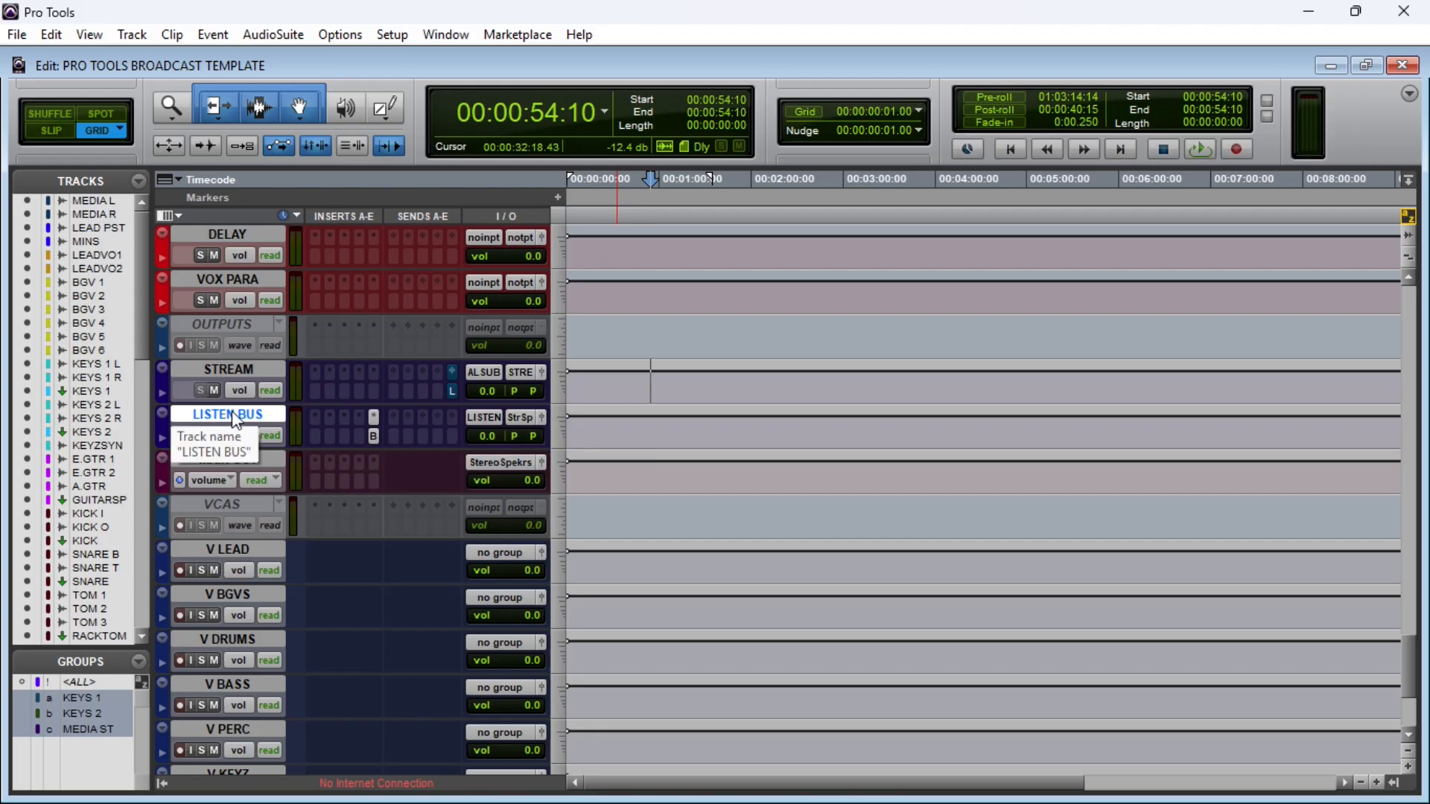
Step: Inspect the LISTEN BUS track's input bus and available output paths without changing them
left_click(484, 419)
mouse_move(556, 468)
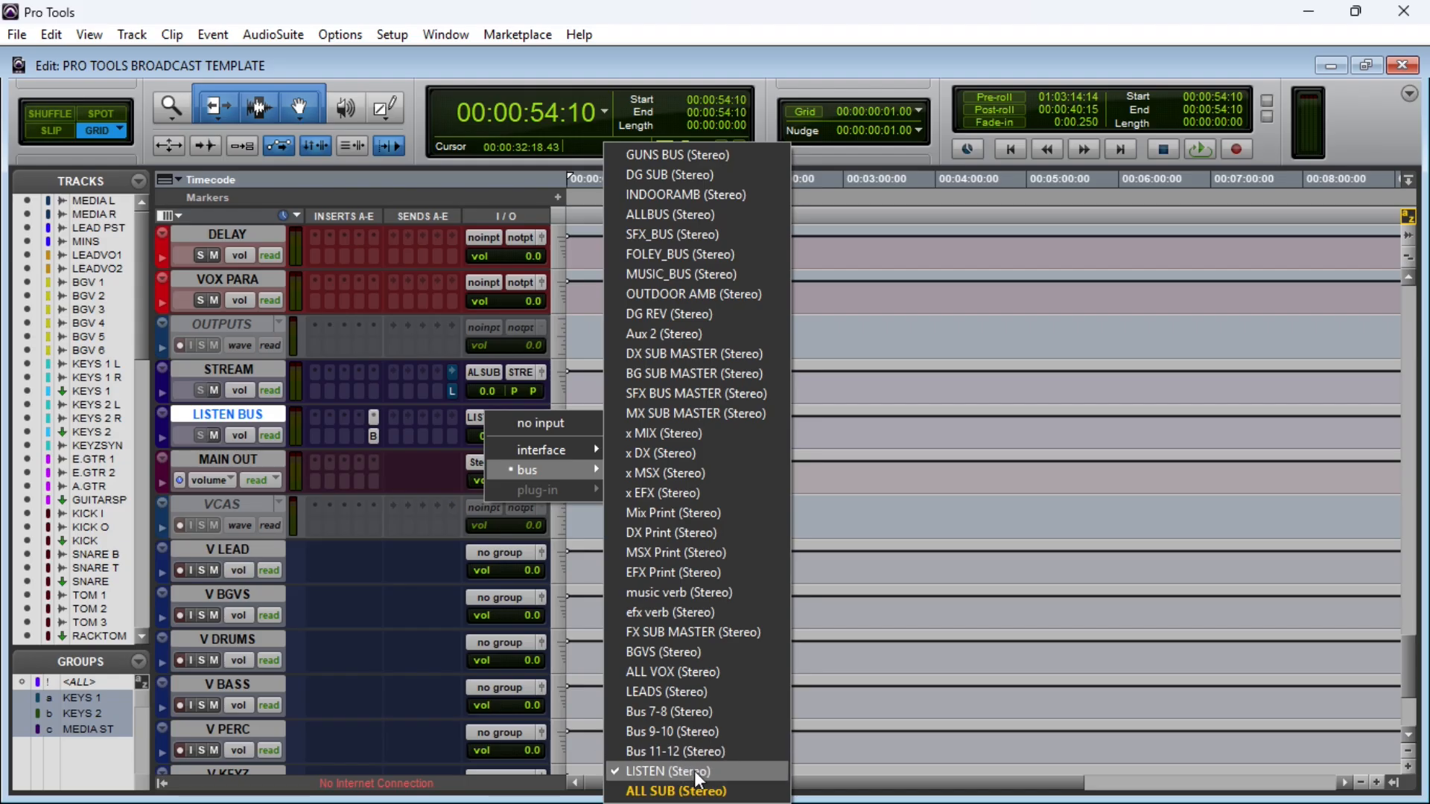
left_click(409, 400)
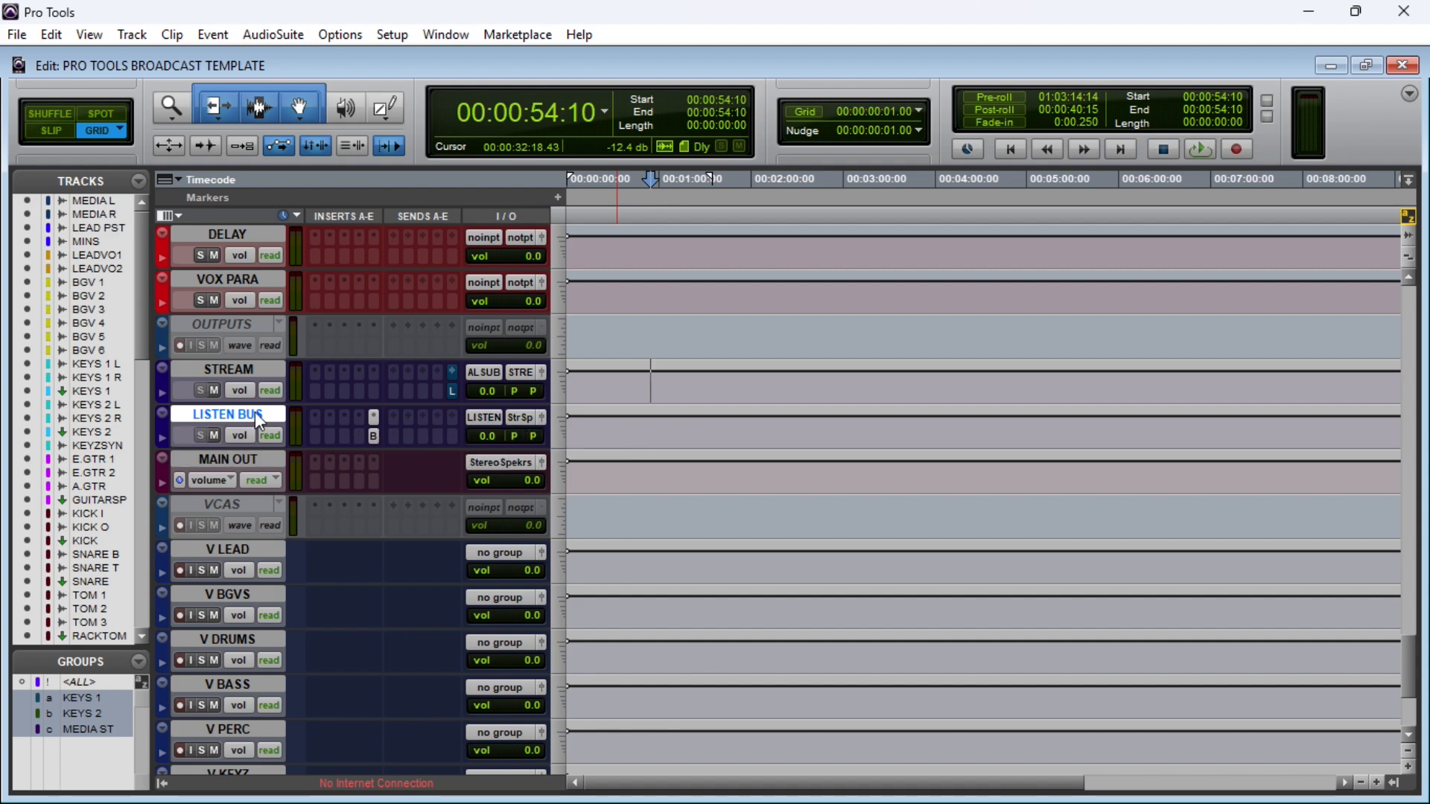
left_click(262, 368)
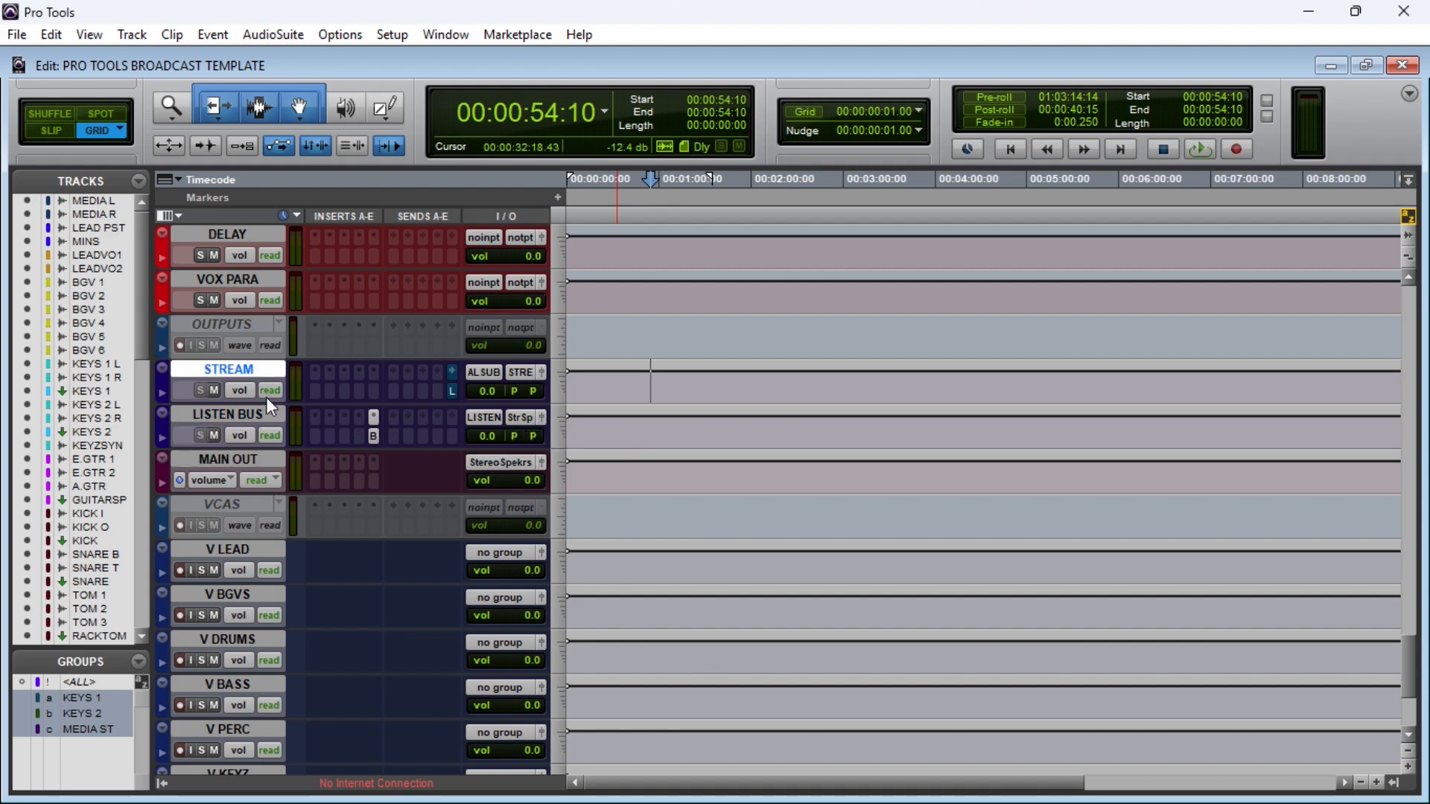
left_click(271, 416)
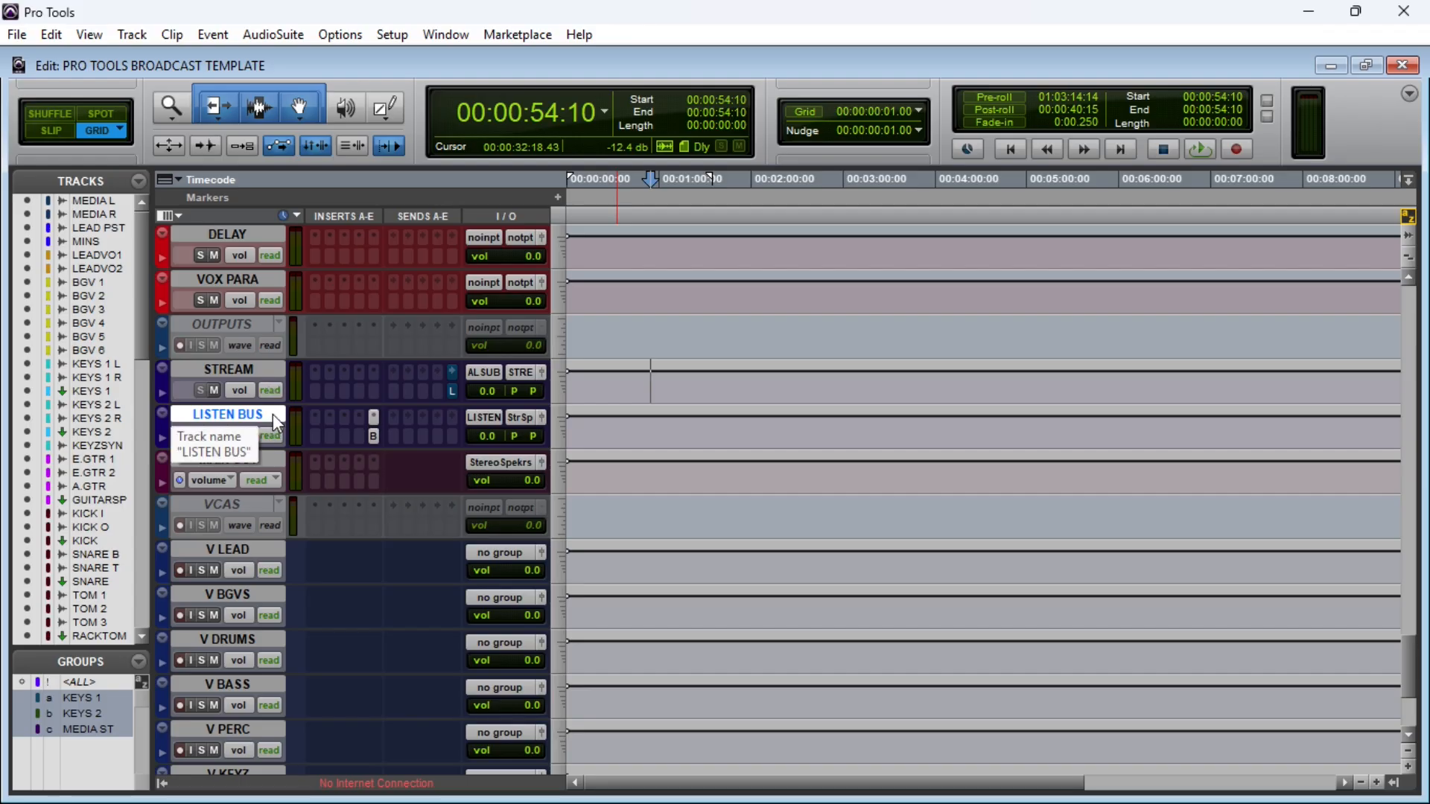
left_click(521, 416)
mouse_move(588, 452)
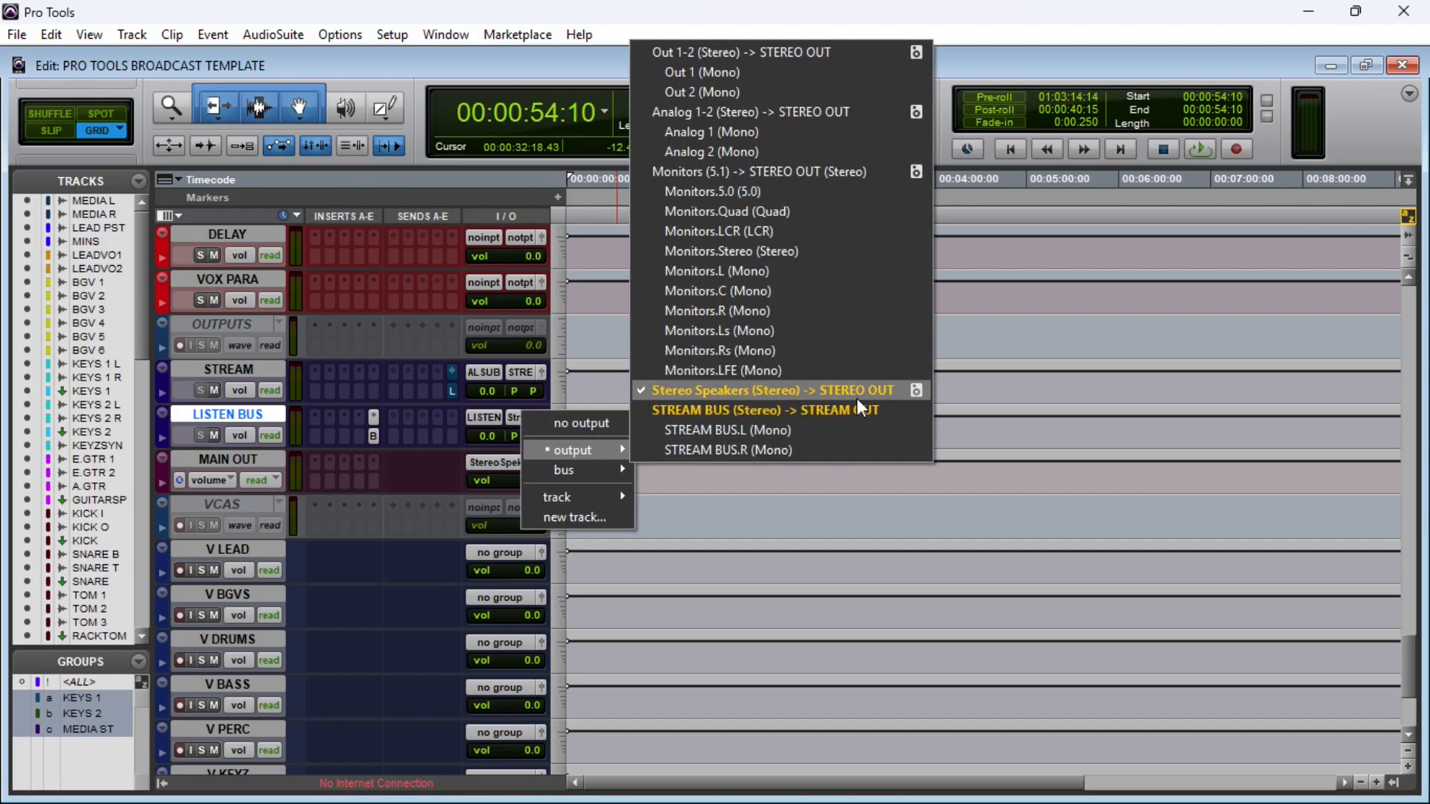
Step: Select the MAIN OUT master track and view its output fader window before closing it
left_click(251, 458)
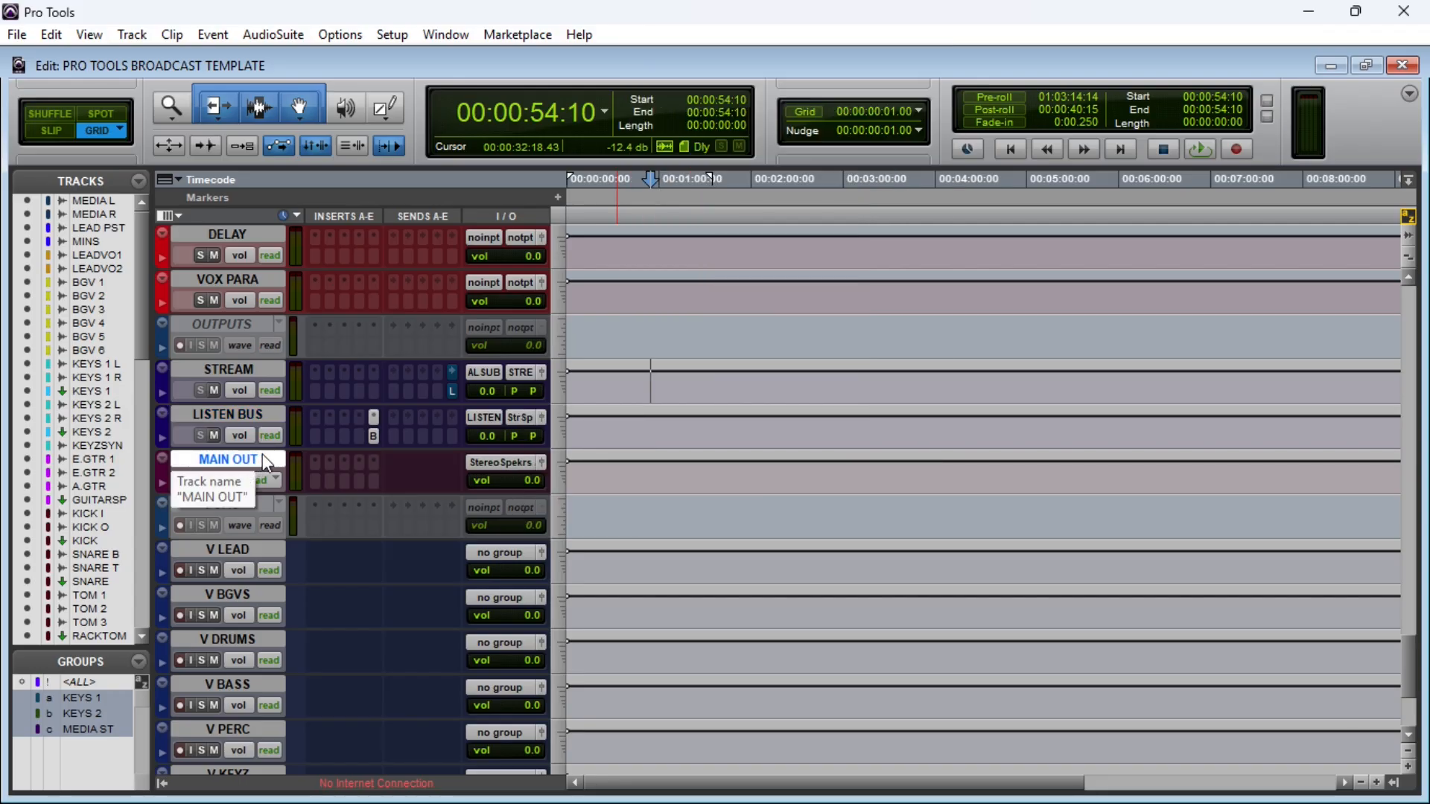
left_click(541, 462)
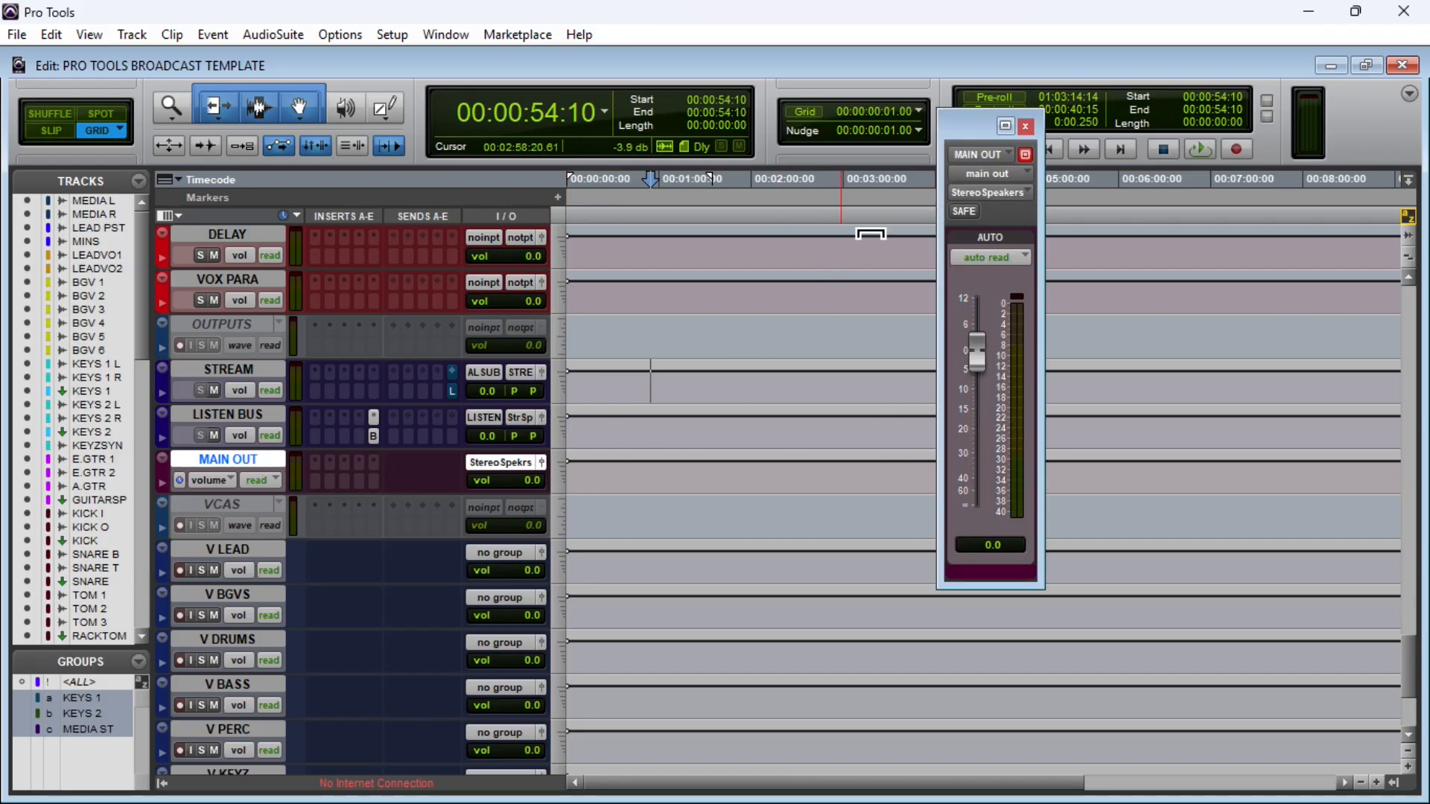
left_click(1025, 126)
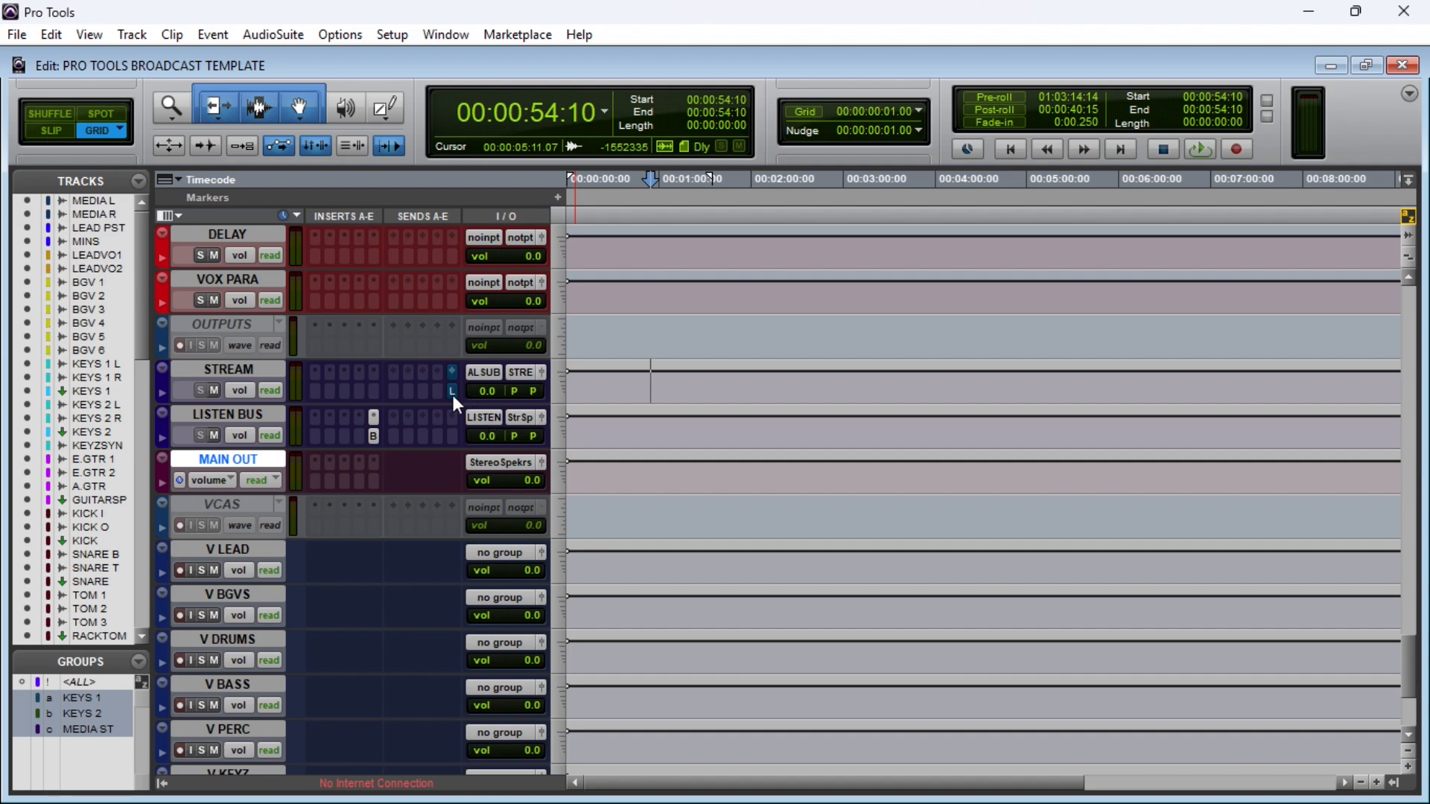
Step: Select the STREAM track and examine the LISTEN sends on the MEDIA L and MEDIA R tracks, ending with MEDIA R selected
left_click(224, 370)
scroll(377, 334, "up", 5)
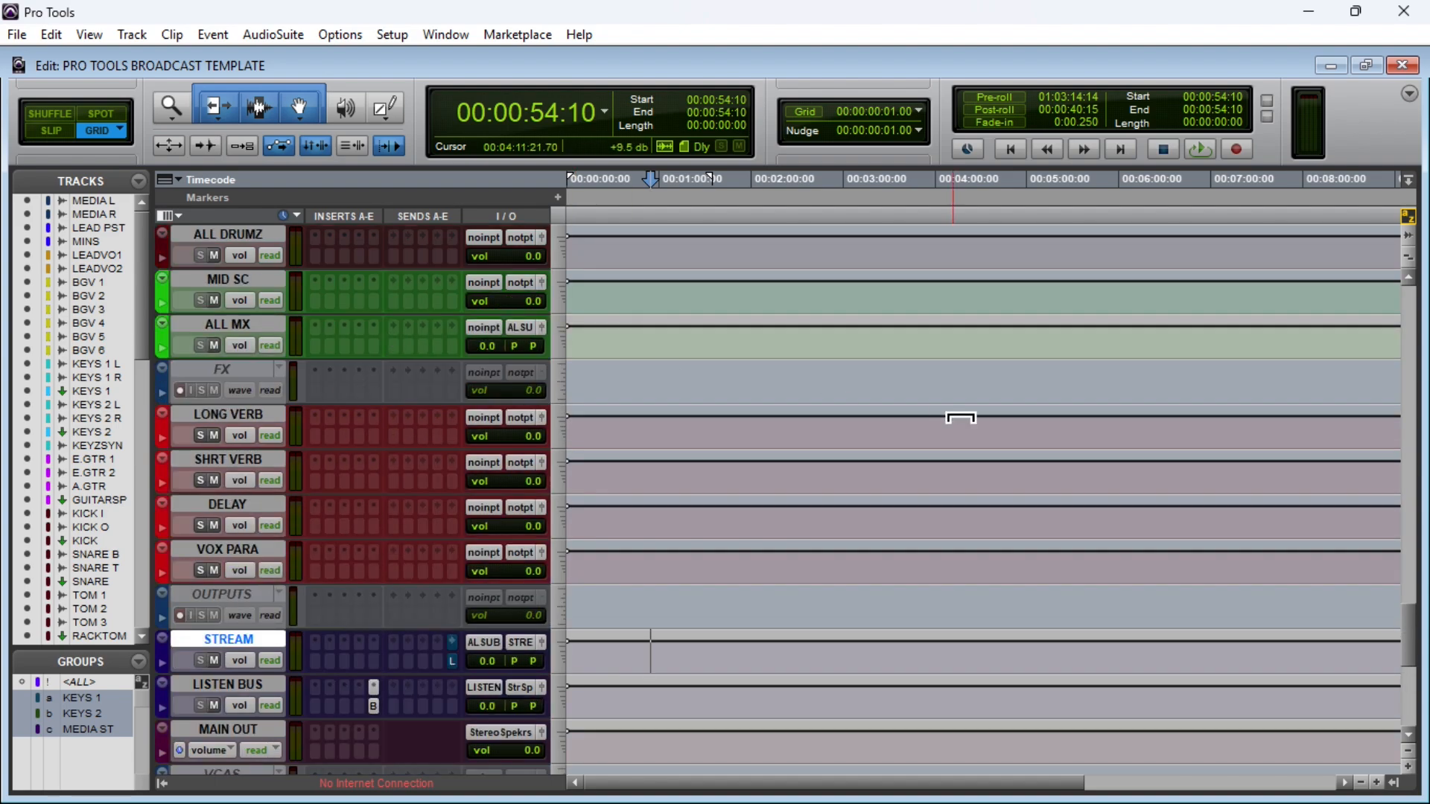
left_click_drag(1419, 632, 1425, 294)
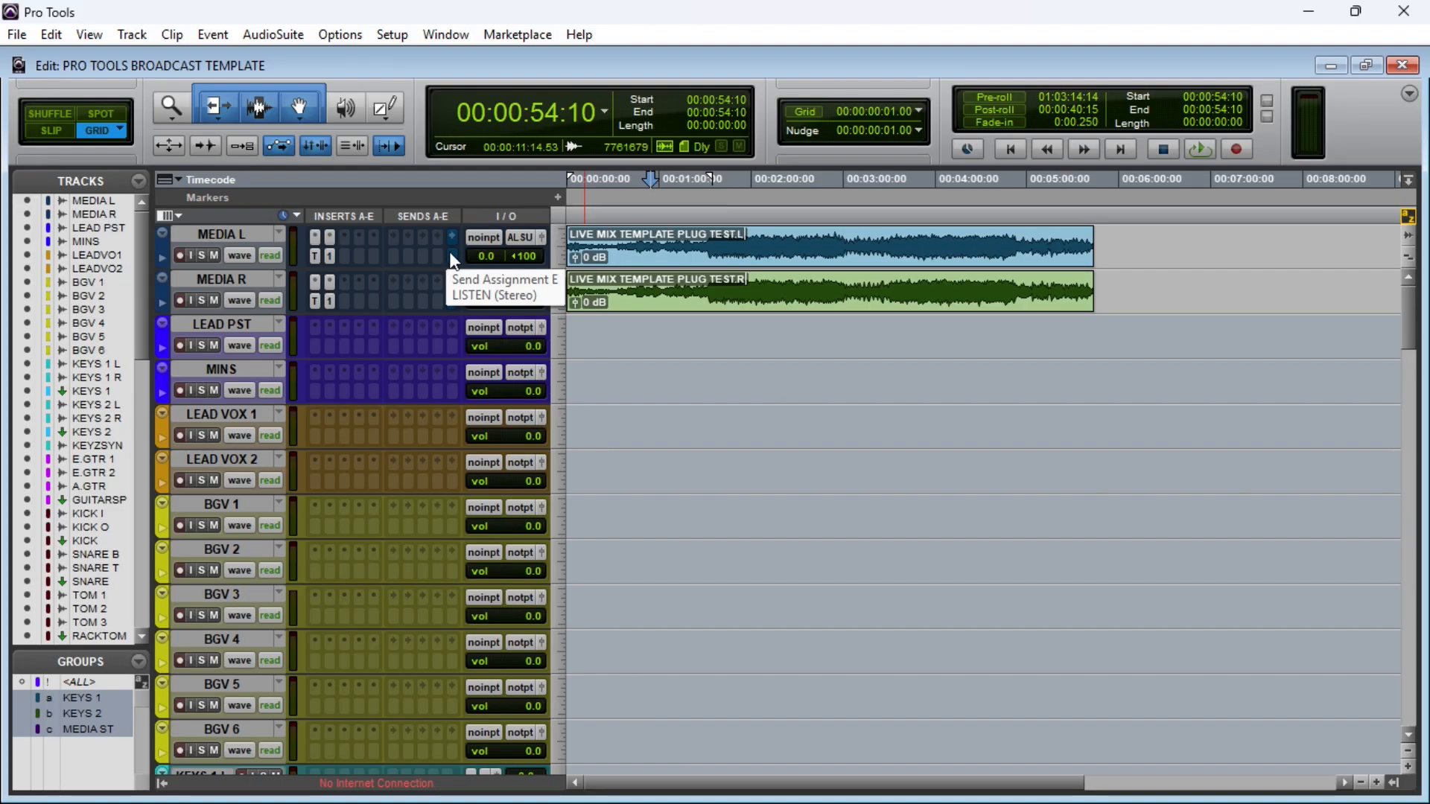
left_click(246, 234)
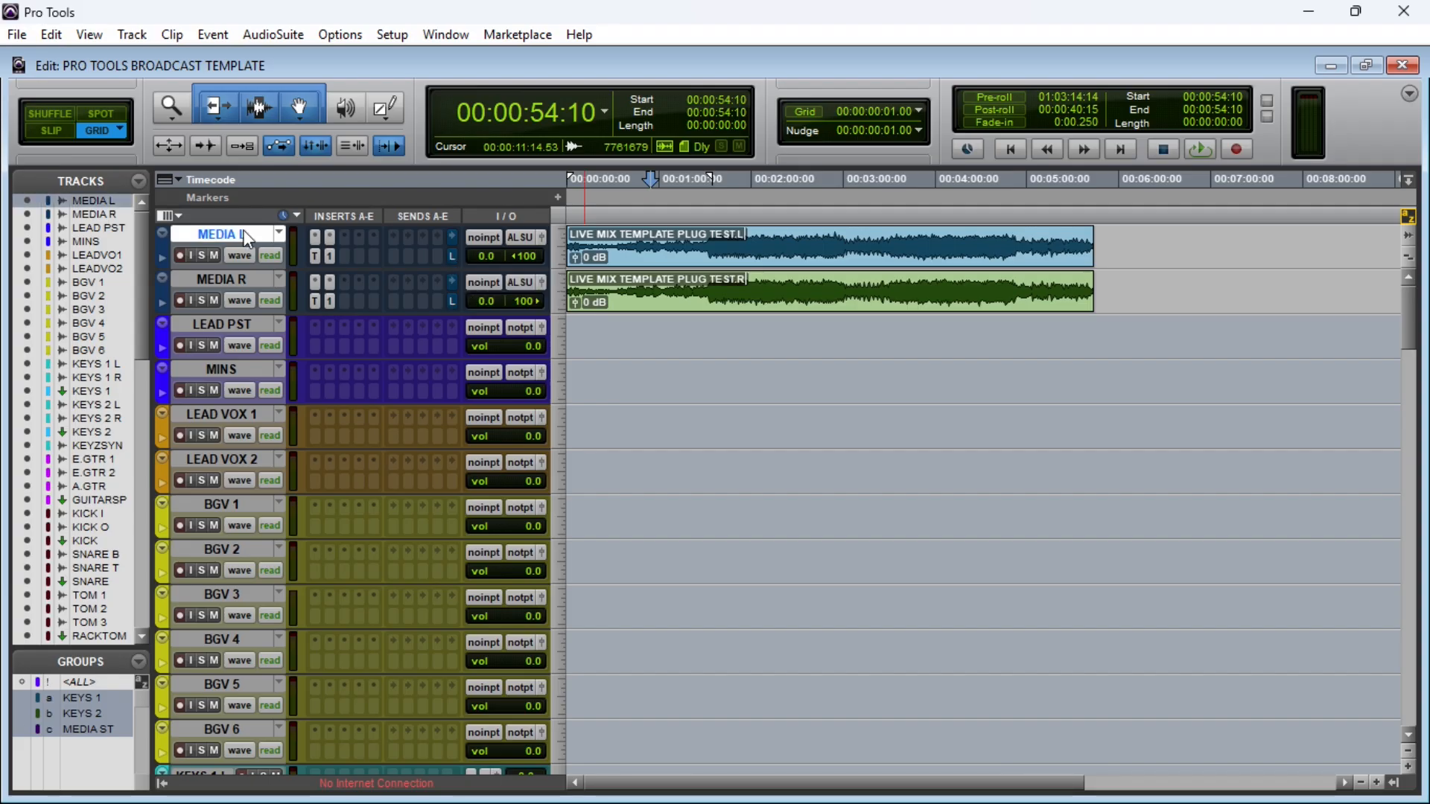
left_click(257, 279)
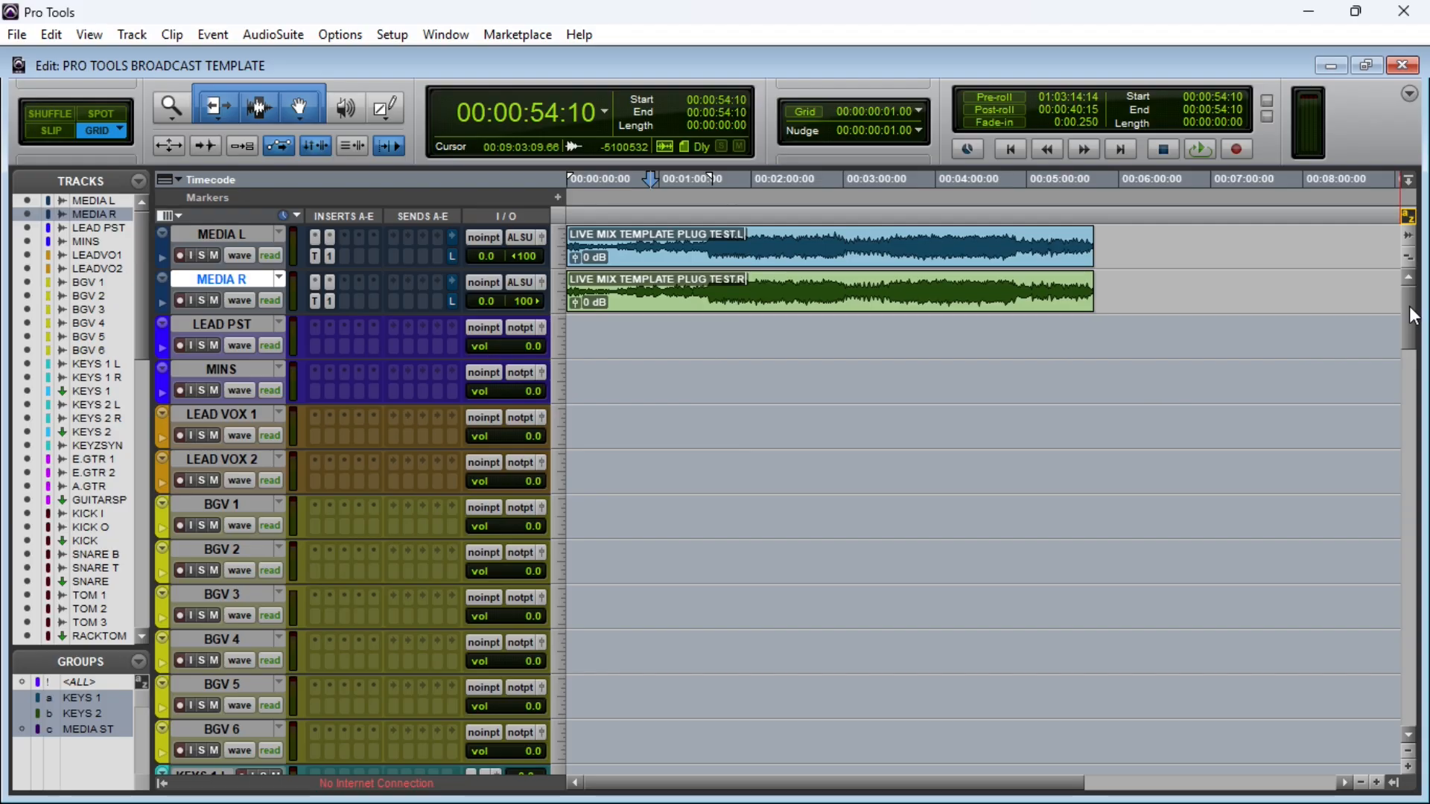
Step: Return to the output tracks, looking over the VCA tracks beneath them, and select LISTEN BUS
scroll(1419, 372, "down", 5)
scroll(1419, 387, "down", 10)
scroll(1415, 335, "up", 15)
left_click_drag(1414, 313, 1405, 699)
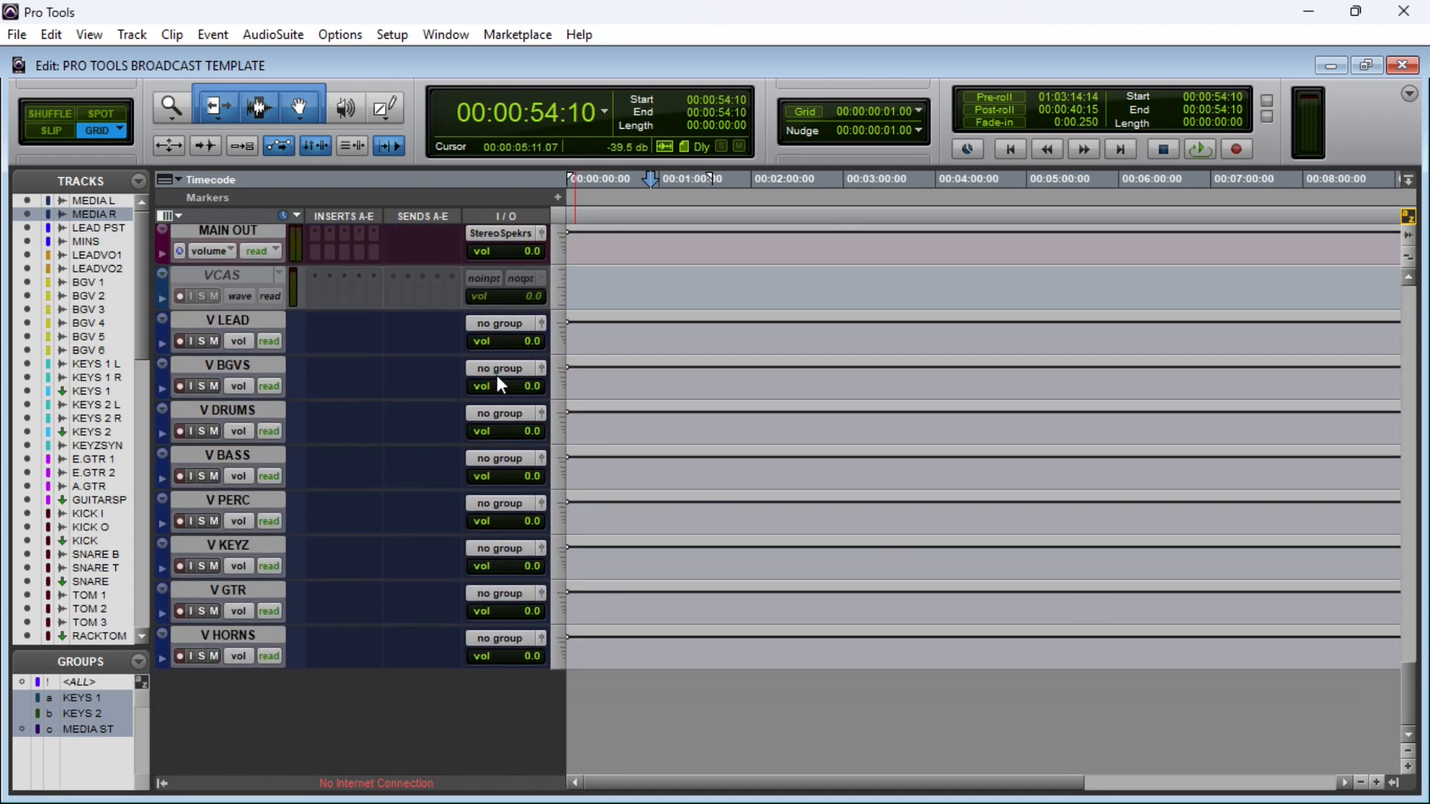
scroll(444, 385, "up", 6)
left_click(250, 459)
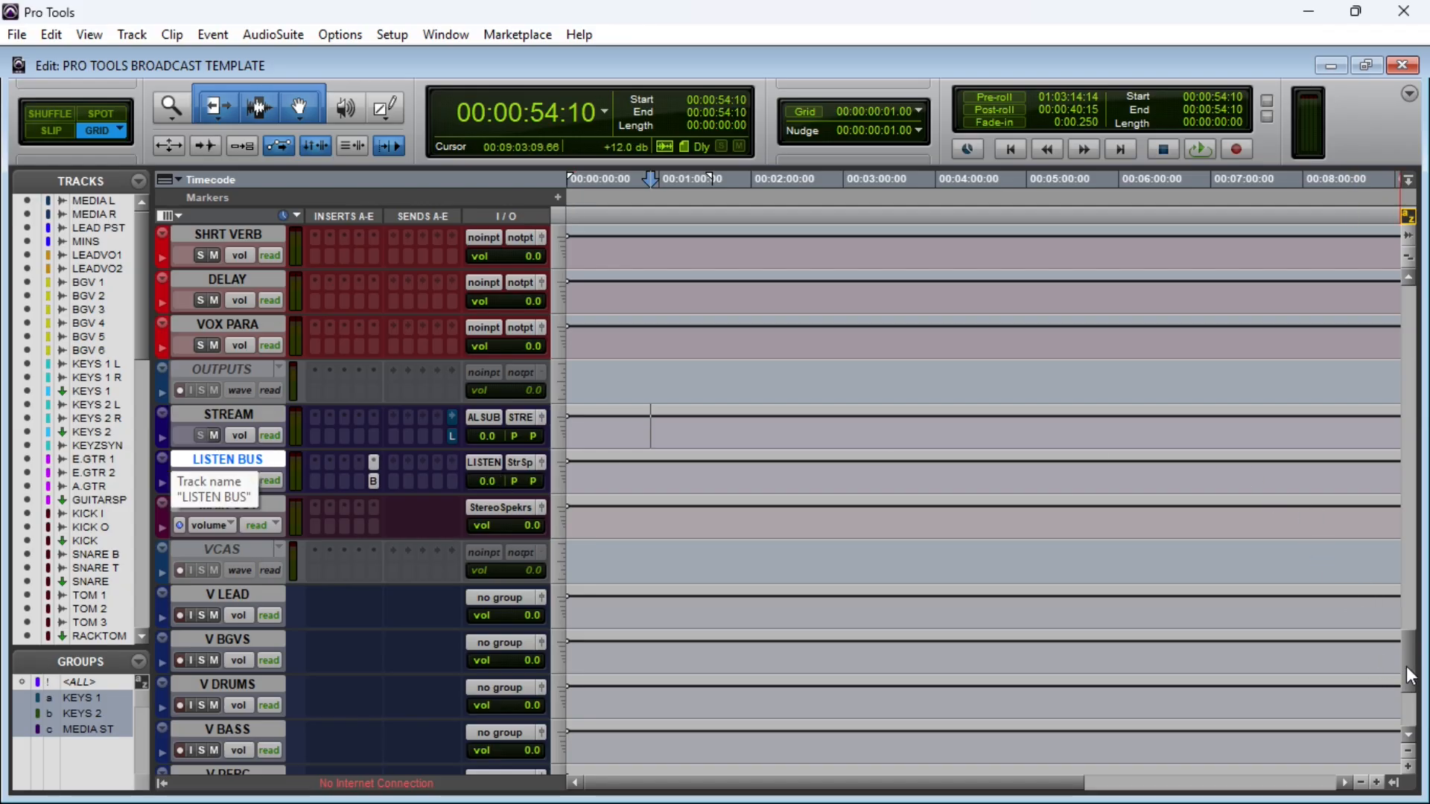
Step: During playback, unmute the STREAM track's send E to LISTEN, stop the transport and select MAIN OUT
key("space")
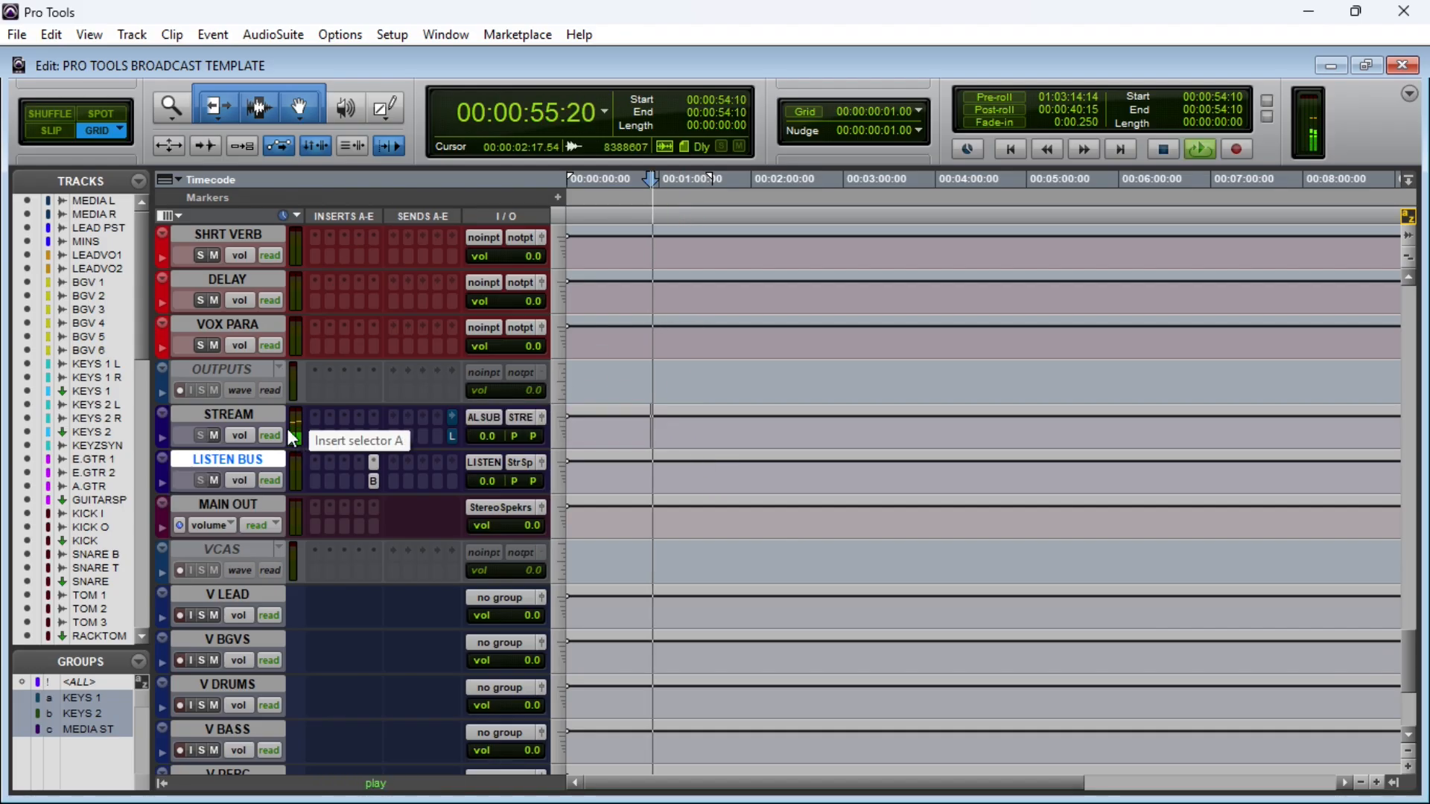
left_click(265, 410)
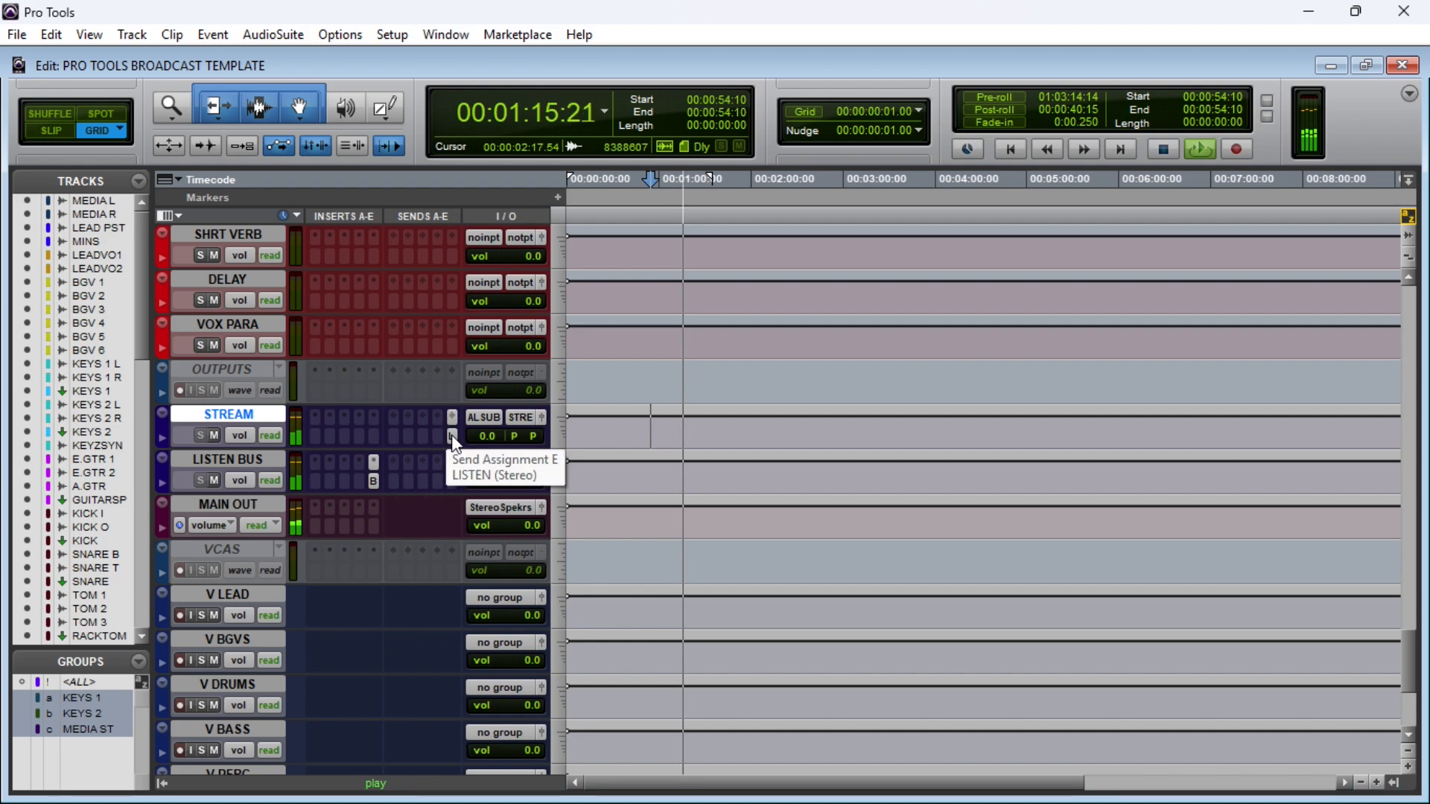
key("space")
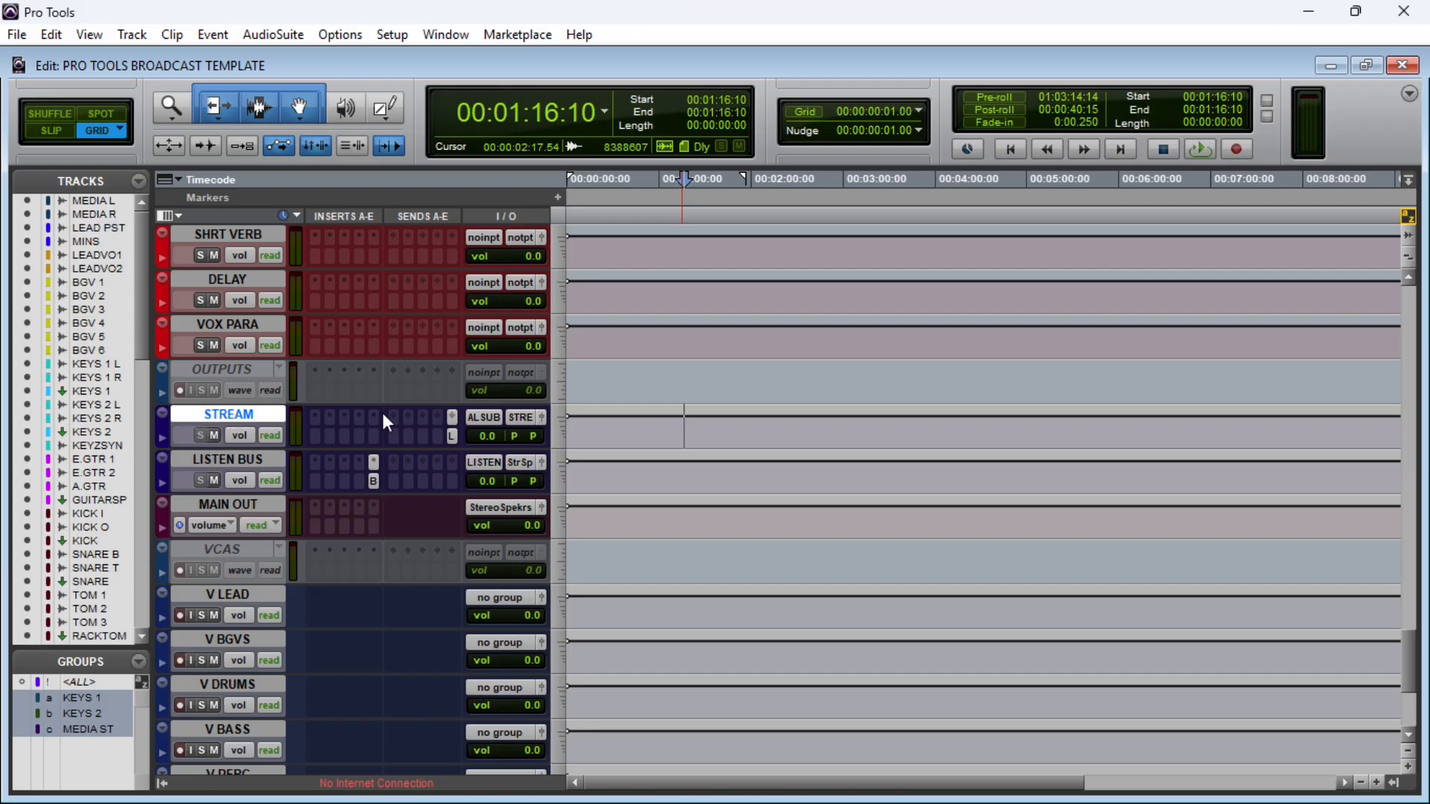
left_click(235, 458)
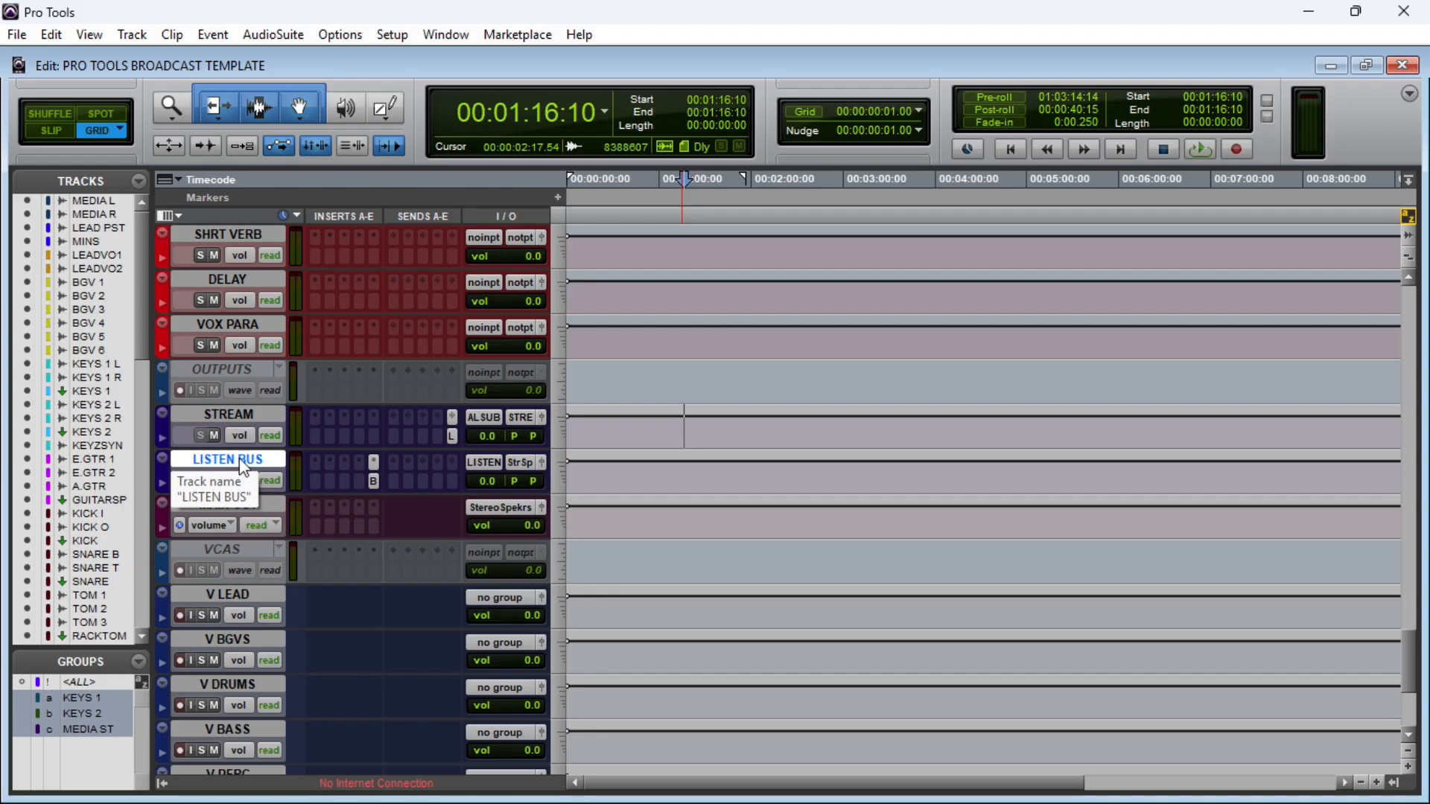
left_click(266, 504)
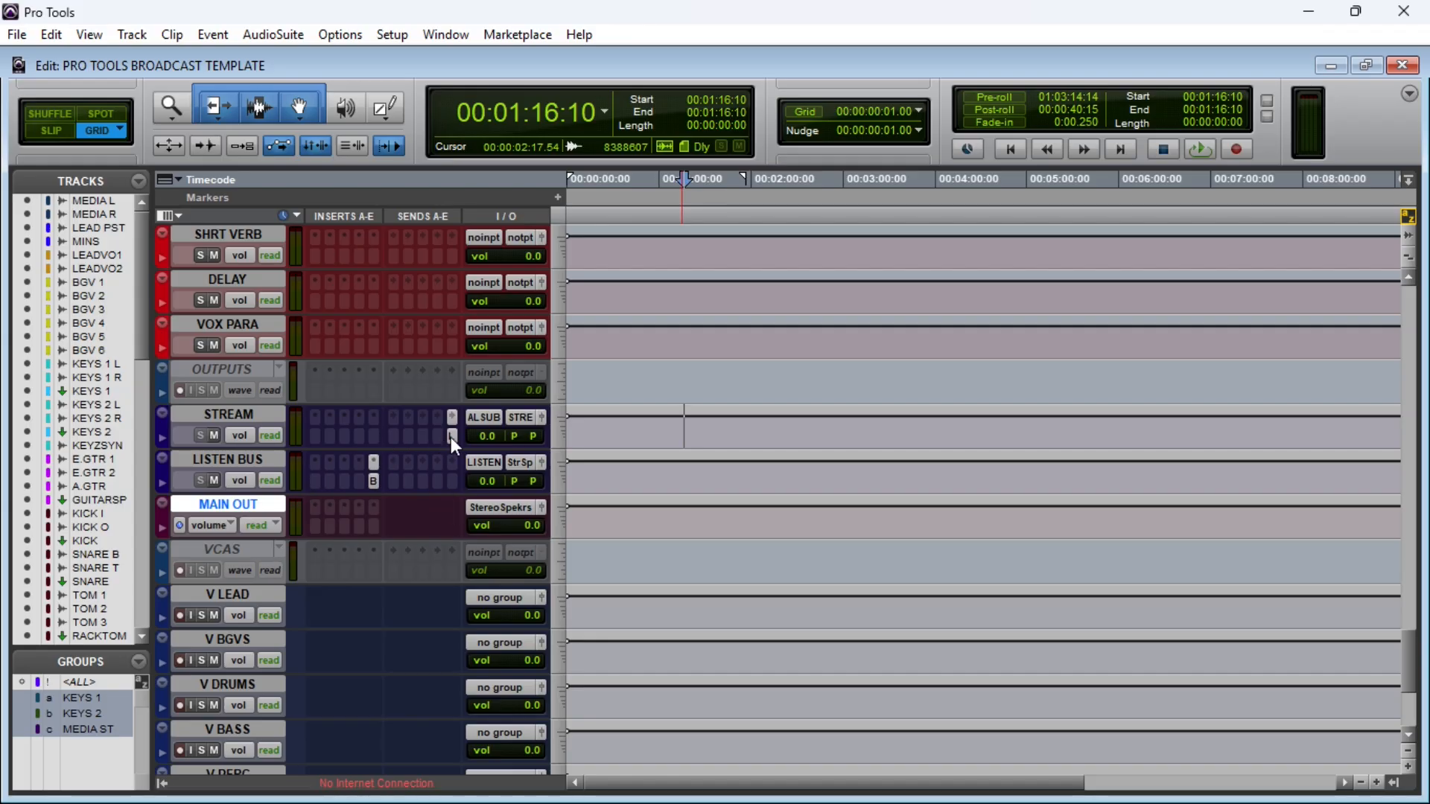
Step: Play the MEDIA clips from 00:01:33:13, unmute send E to LISTEN on MEDIA L and MEDIA R, and stop playback
left_click_drag(1411, 677, 1405, 295)
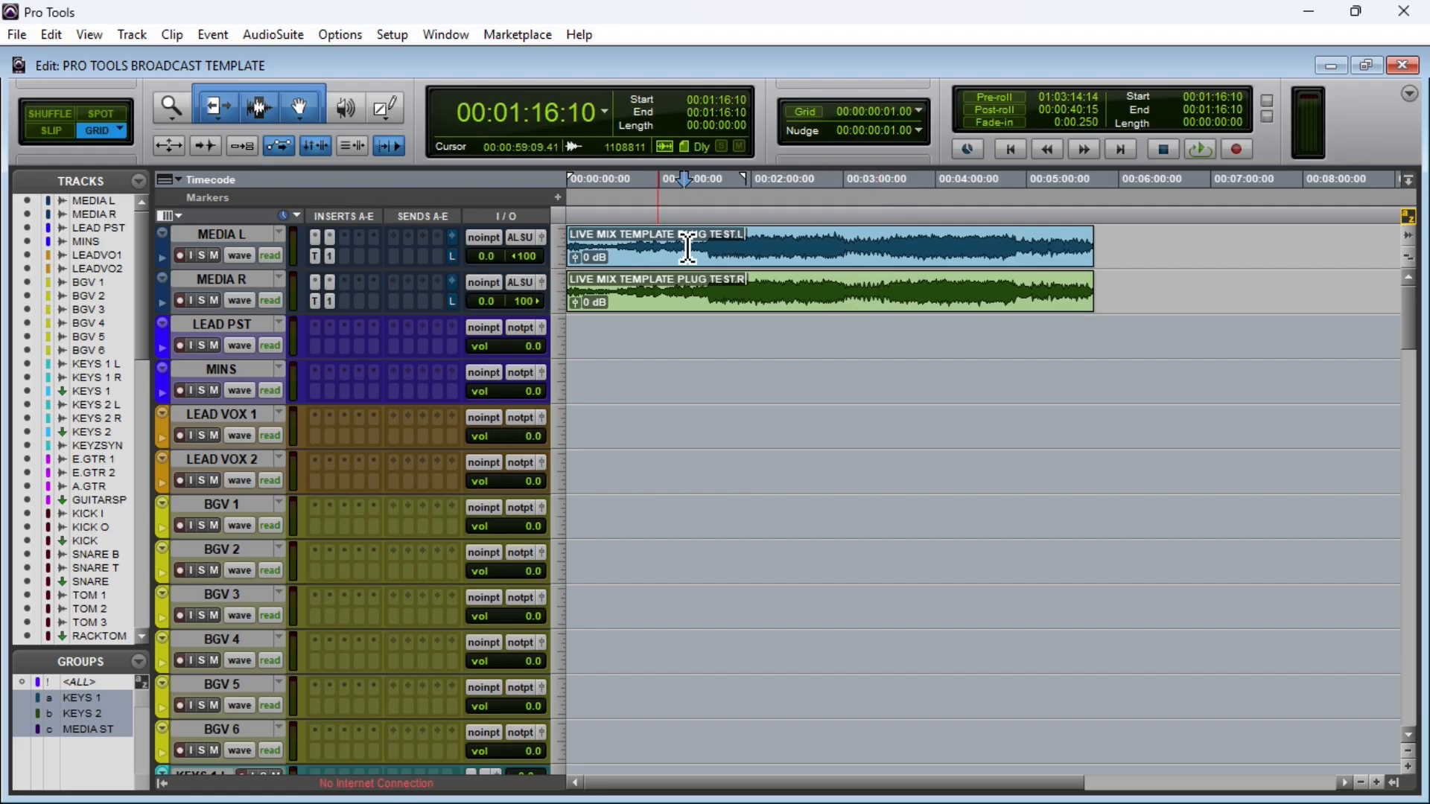
left_click(713, 246)
key("space")
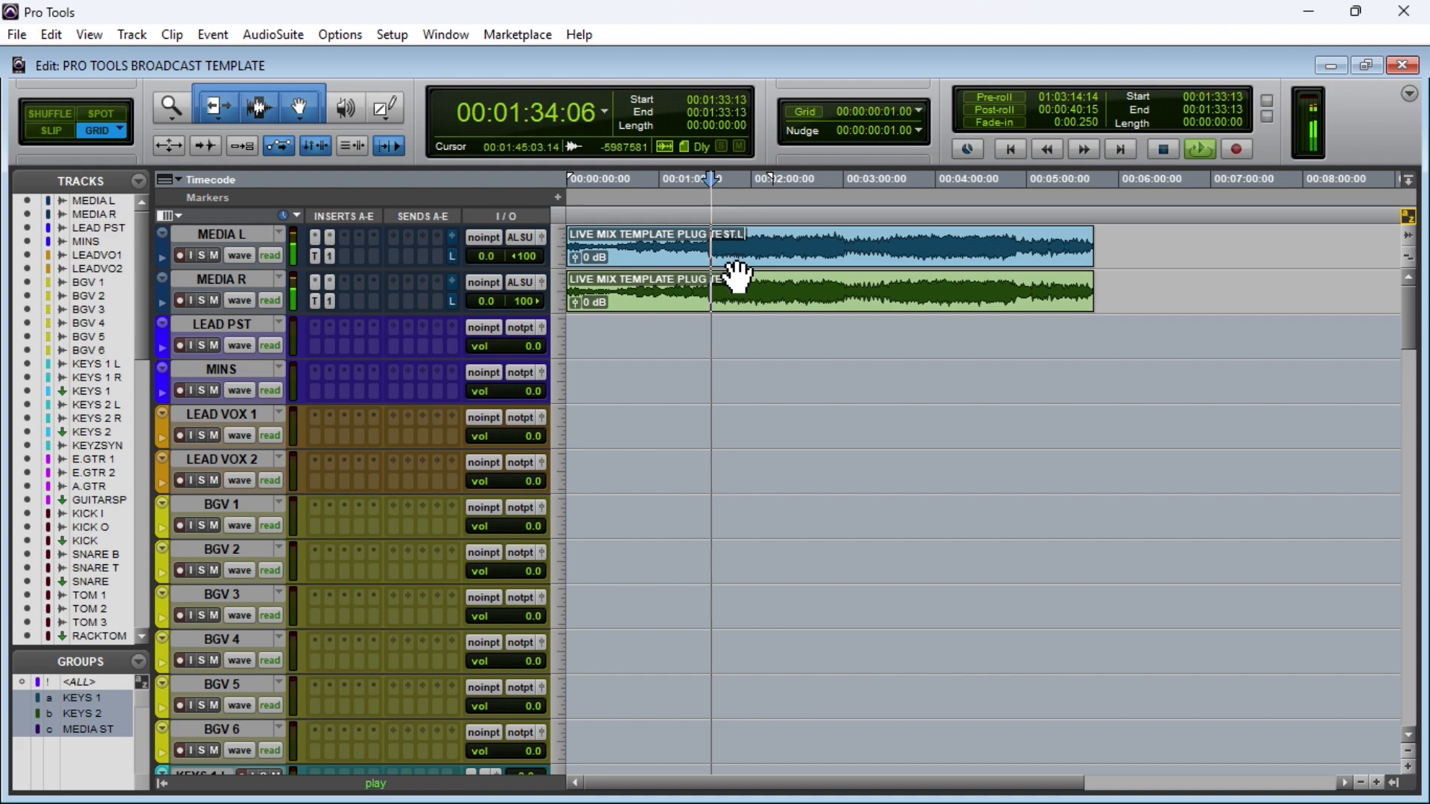
left_click(450, 256, "ctrl")
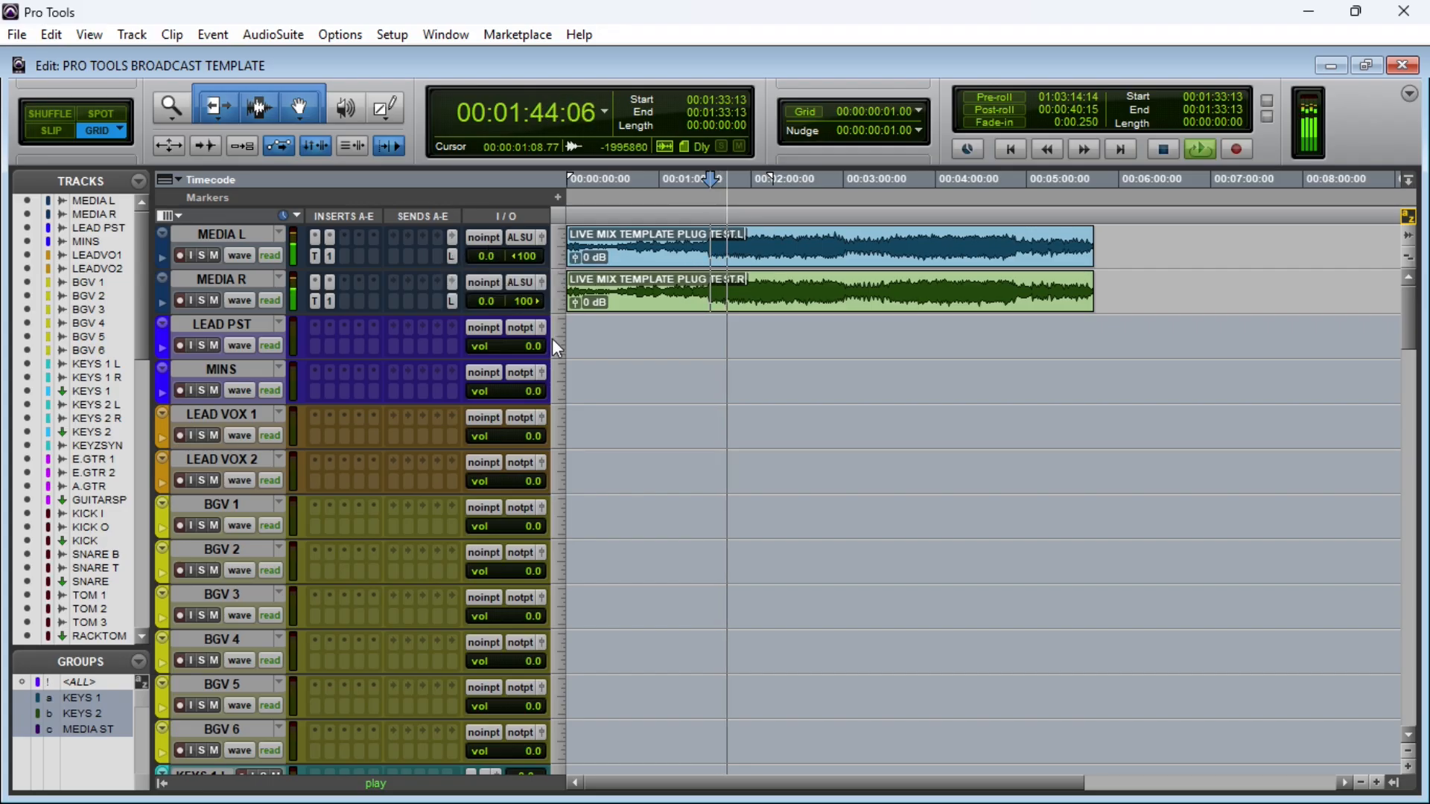
key("space")
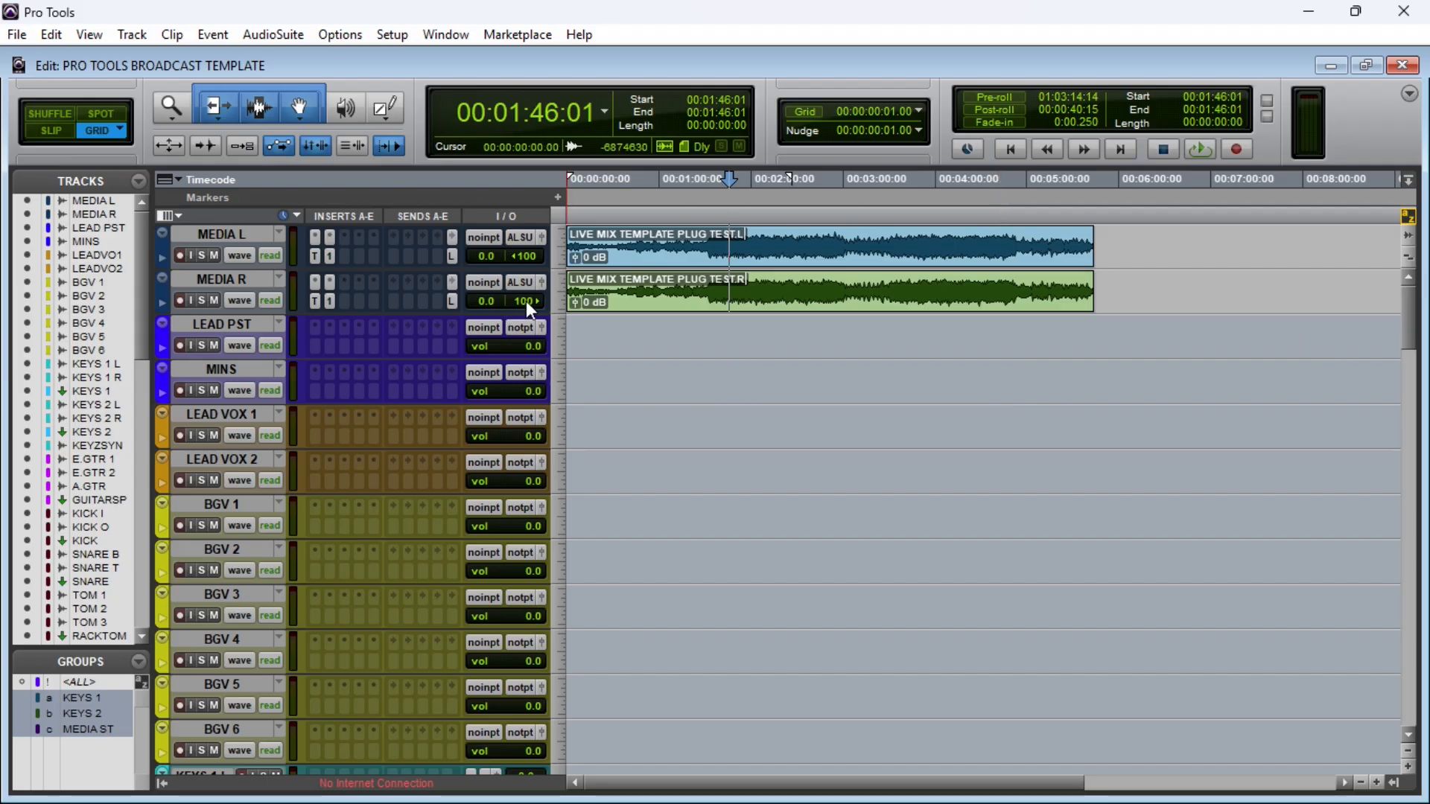
Step: Select the MEDIA L track, look over the output, FX and submix aux tracks, and return to the media tracks
mouse_move(1416, 312)
left_mouse_down()
mouse_move(1421, 704)
mouse_move(1418, 306)
left_mouse_up()
left_click(251, 235)
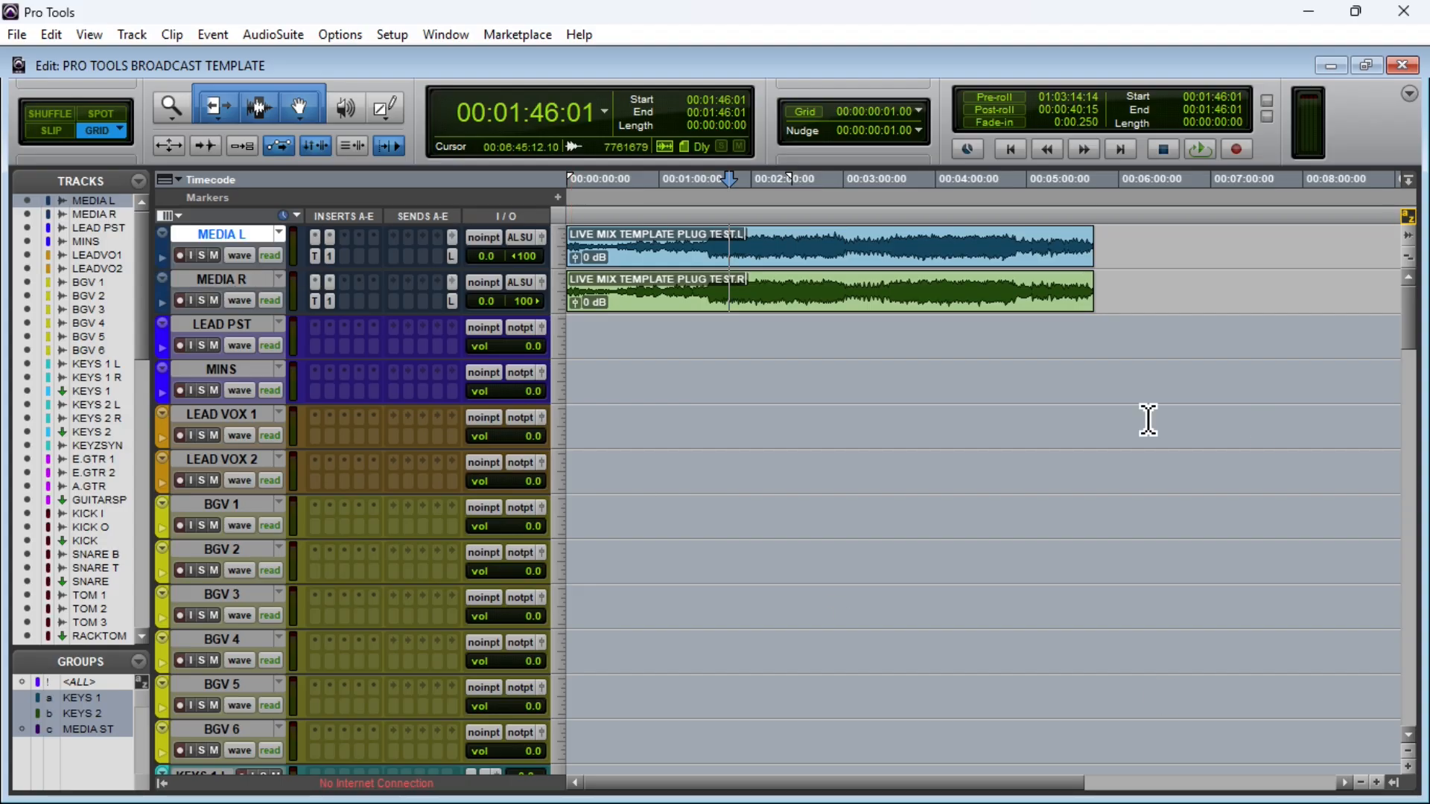
left_click(1410, 432)
left_click_drag(1410, 432, 1405, 639)
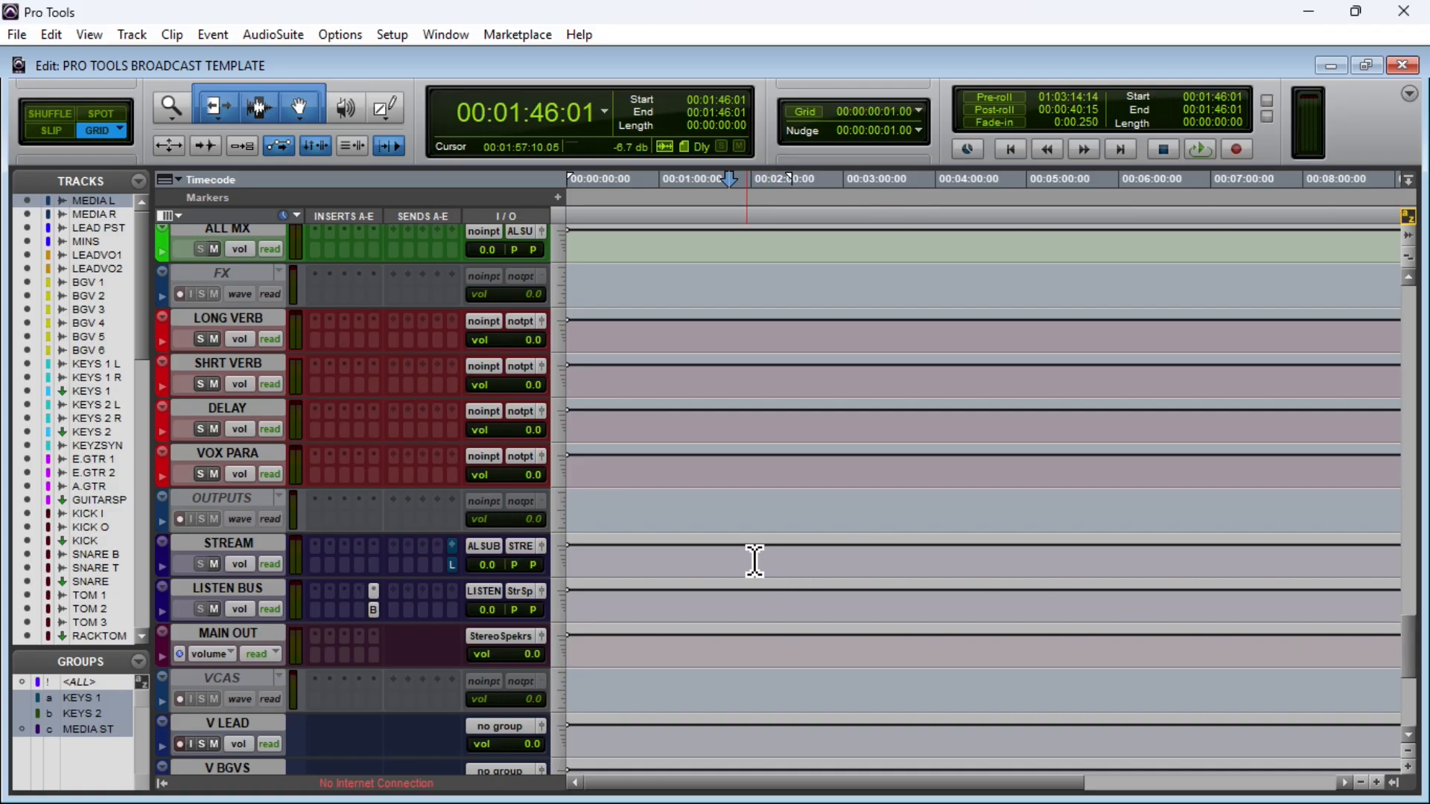
scroll(755, 560, "up", 10)
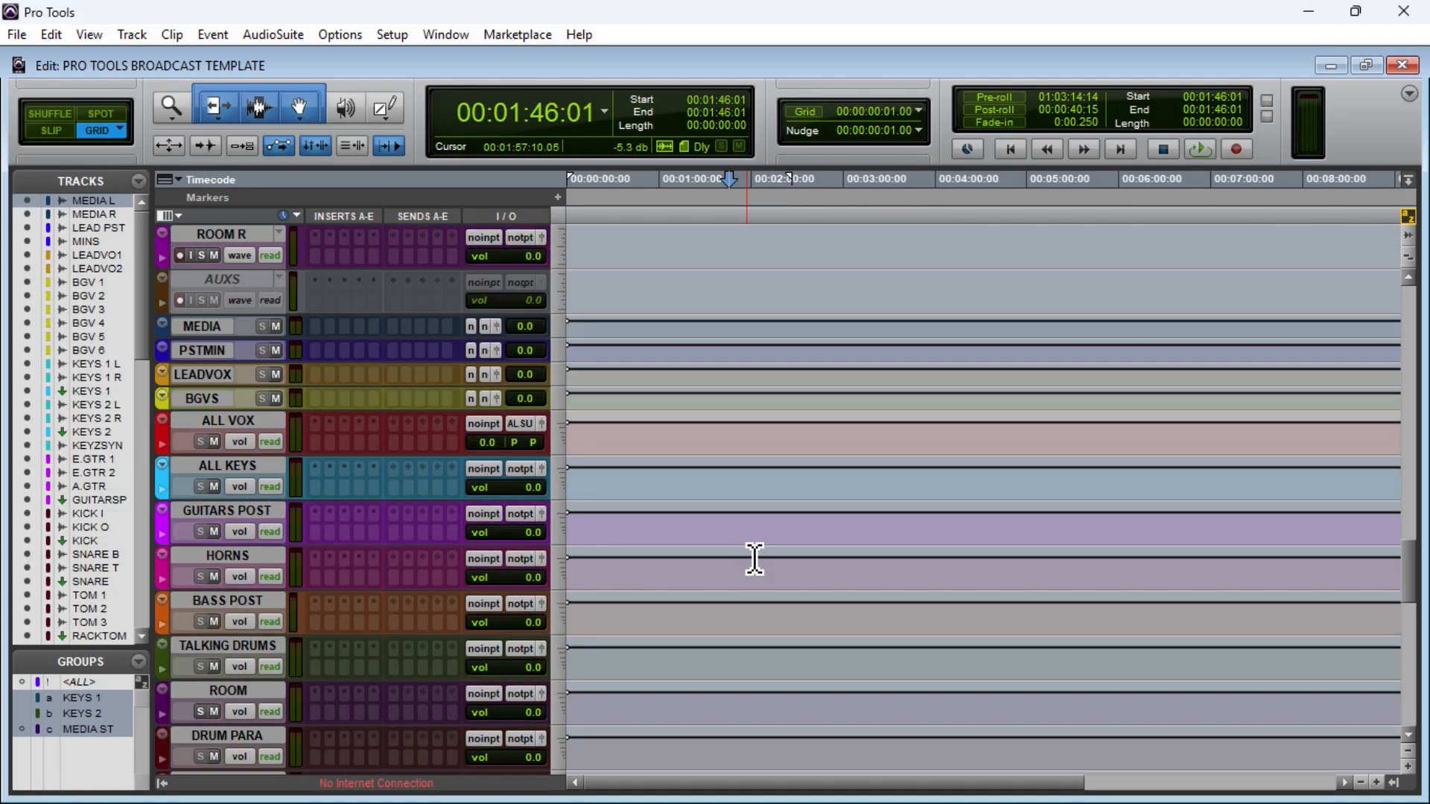
left_click_drag(1410, 575, 1425, 309)
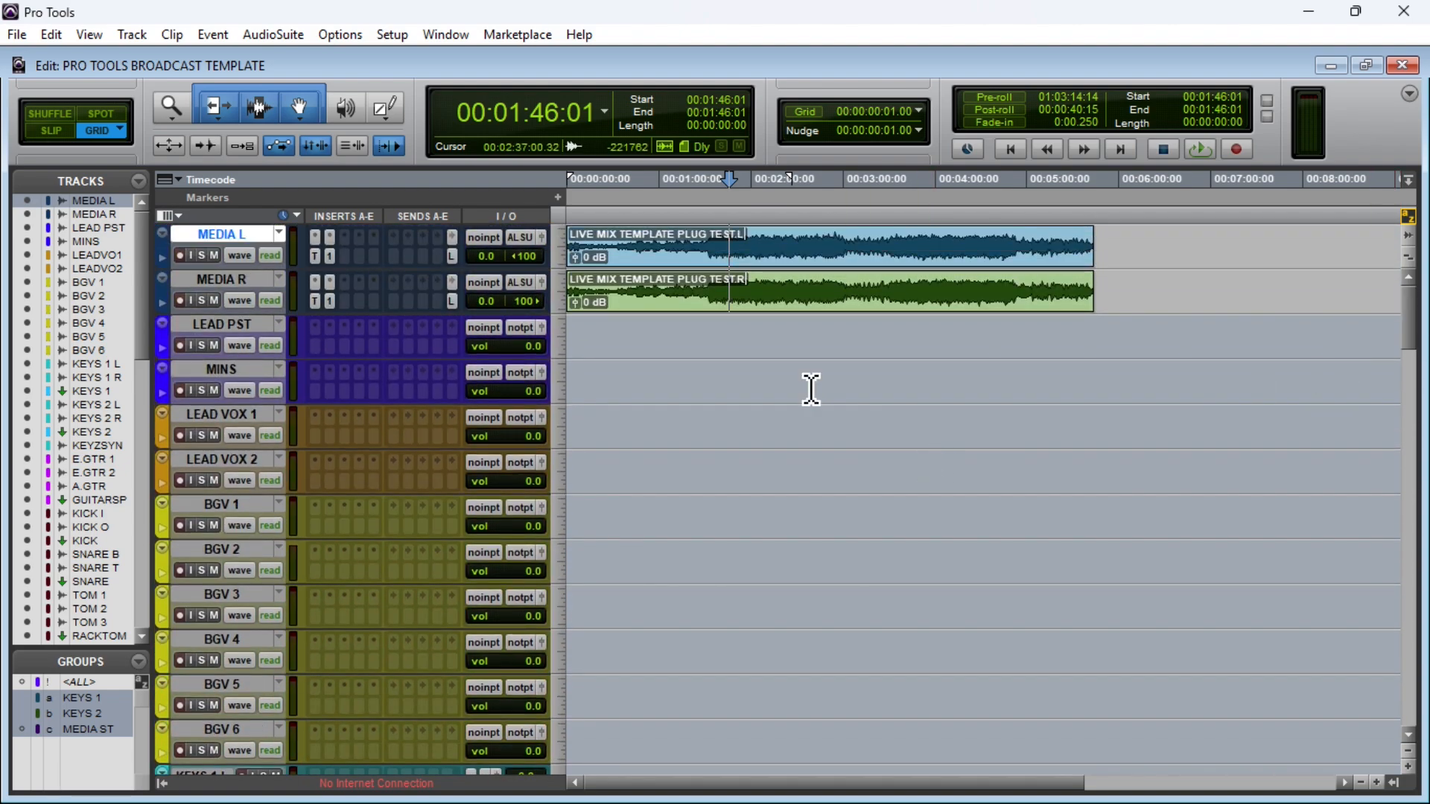